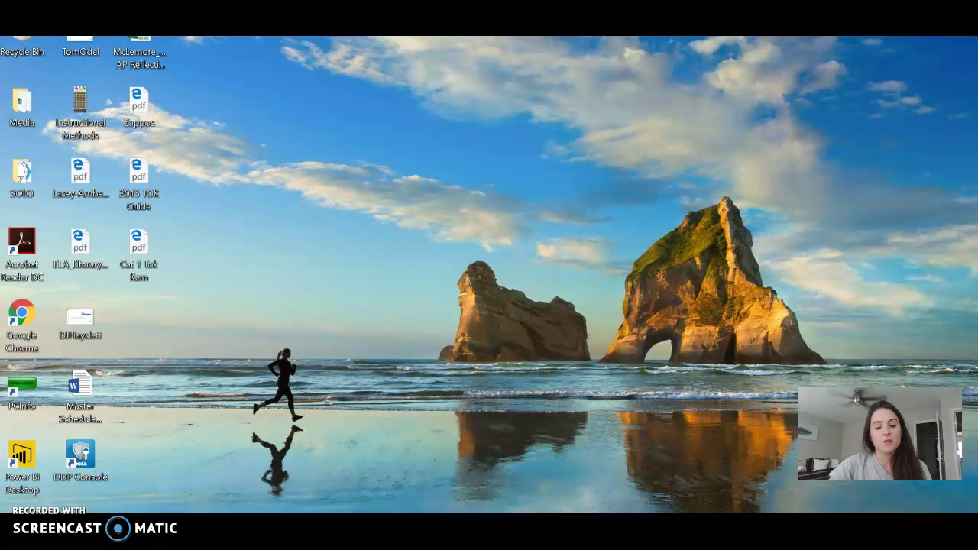
Launch Chrome, go to Google Drive's My Drive, and show the NEW menu of items to create
double_click(33, 342)
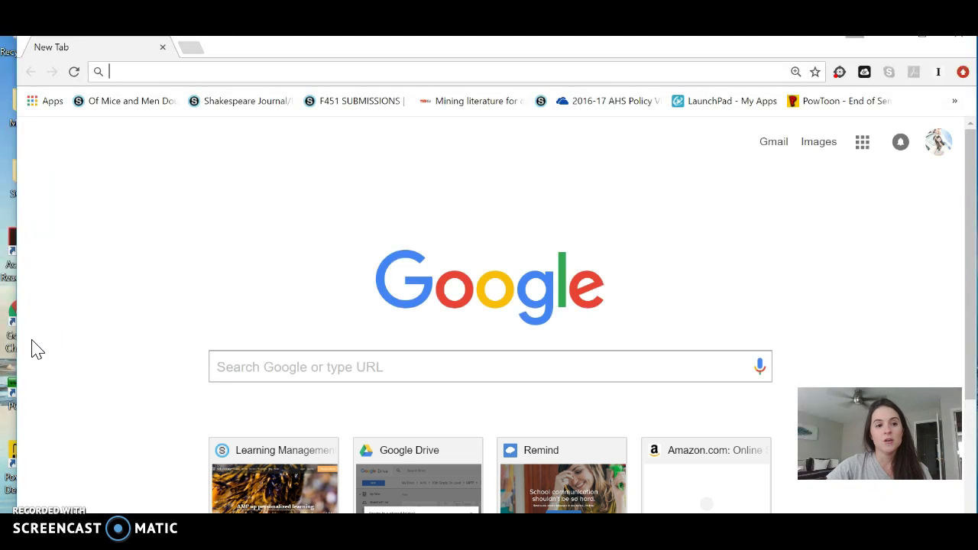
click(216, 73)
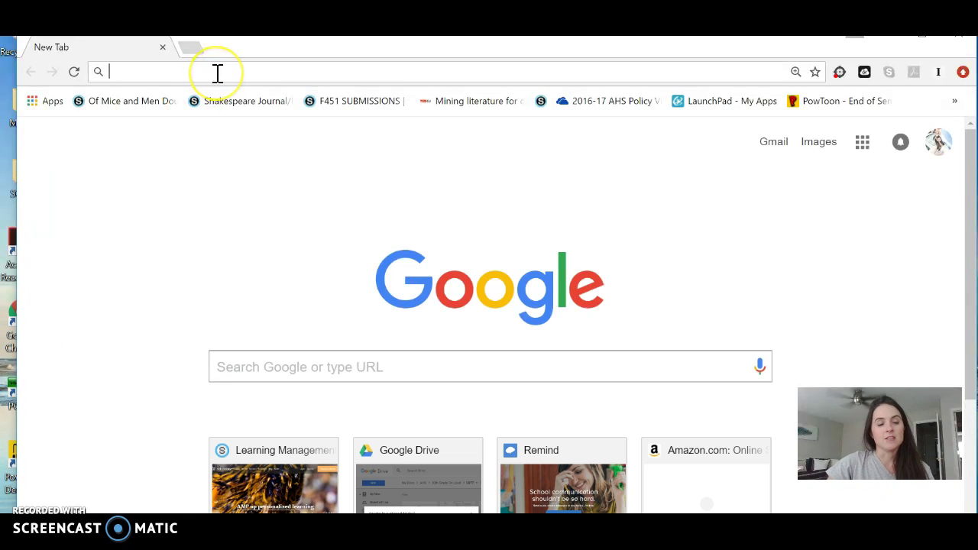
text(drive.google.com)
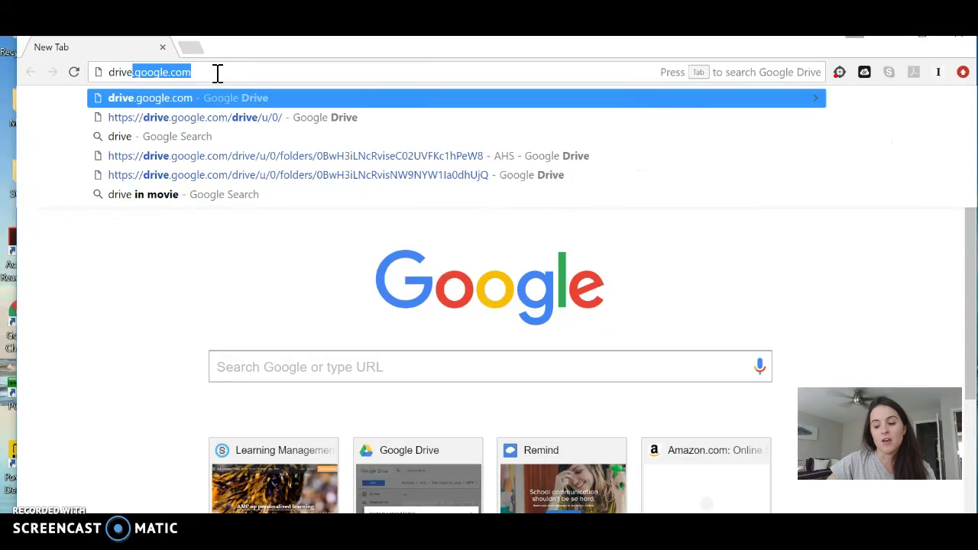
key(Return)
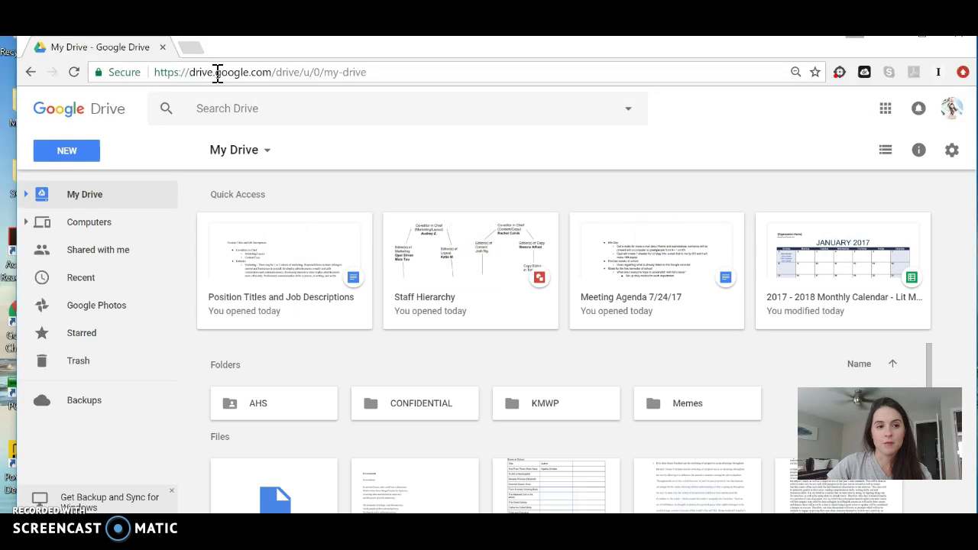
scroll(267, 389, down, 3)
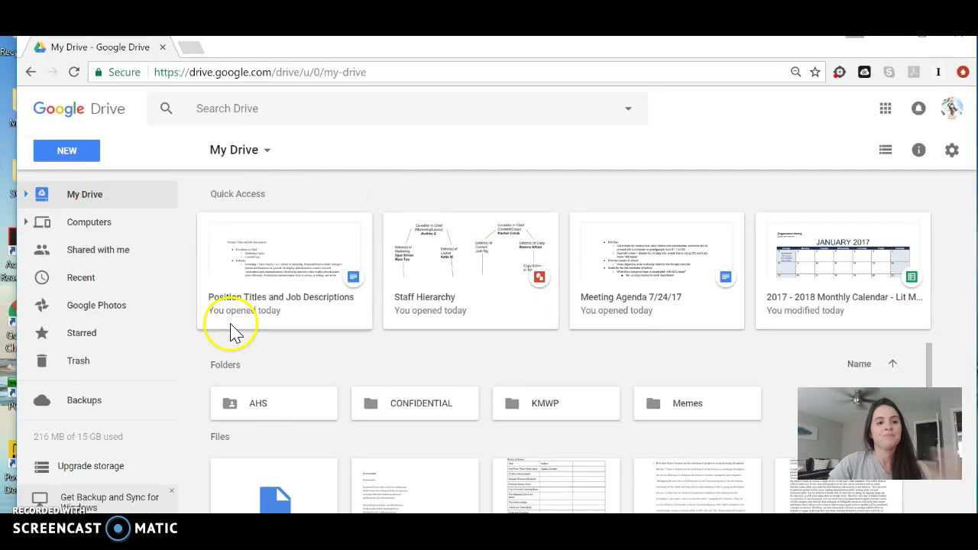
click(82, 152)
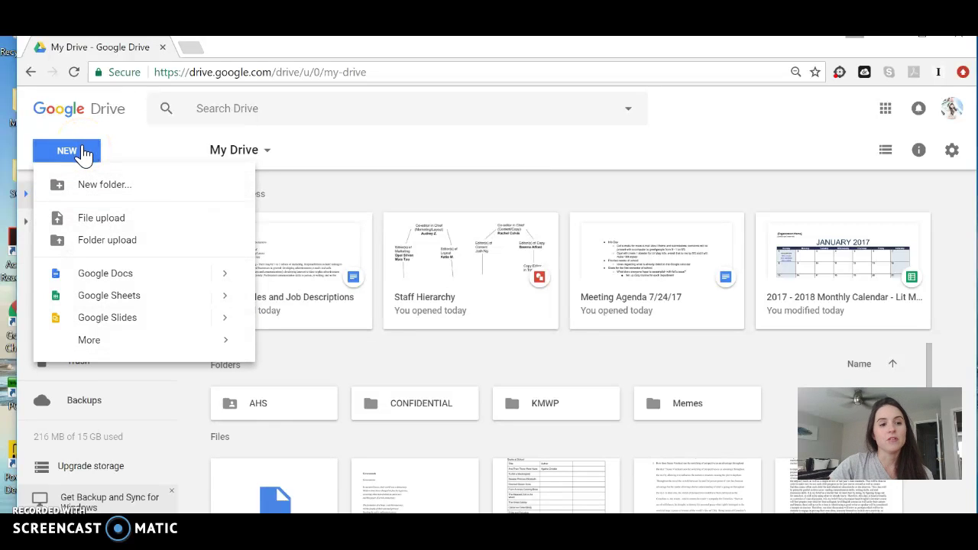
Create a new blank Google Docs document and title it 'MLA Sample Paper'
click(130, 277)
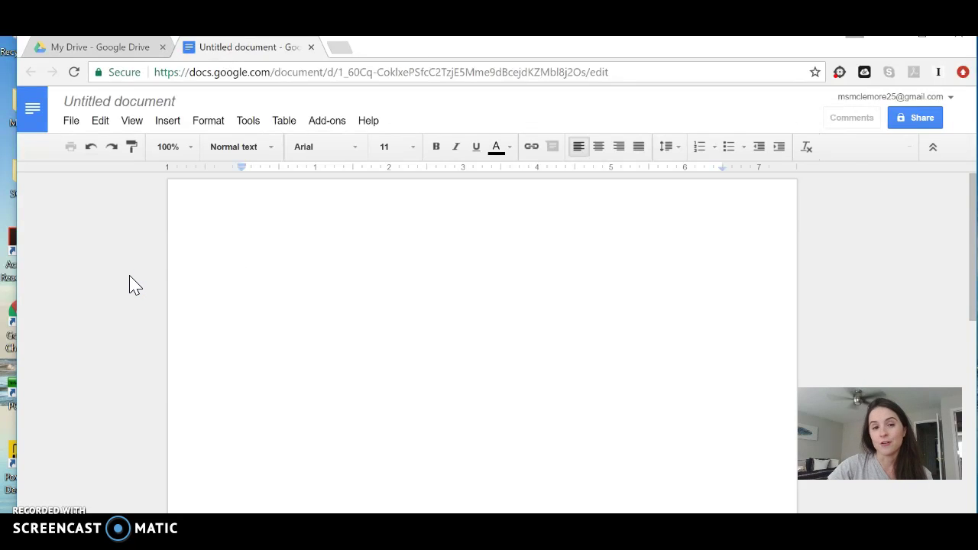
click(115, 107)
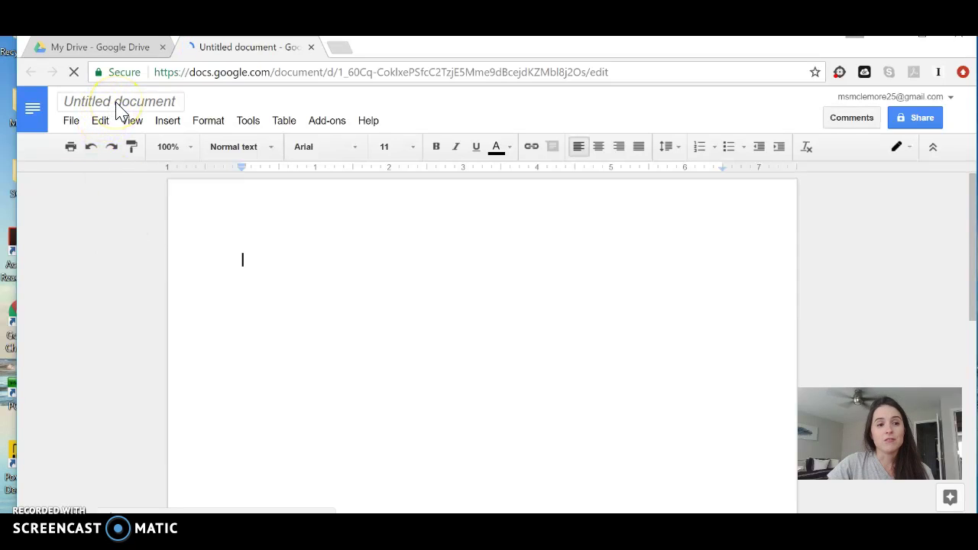
click(118, 101)
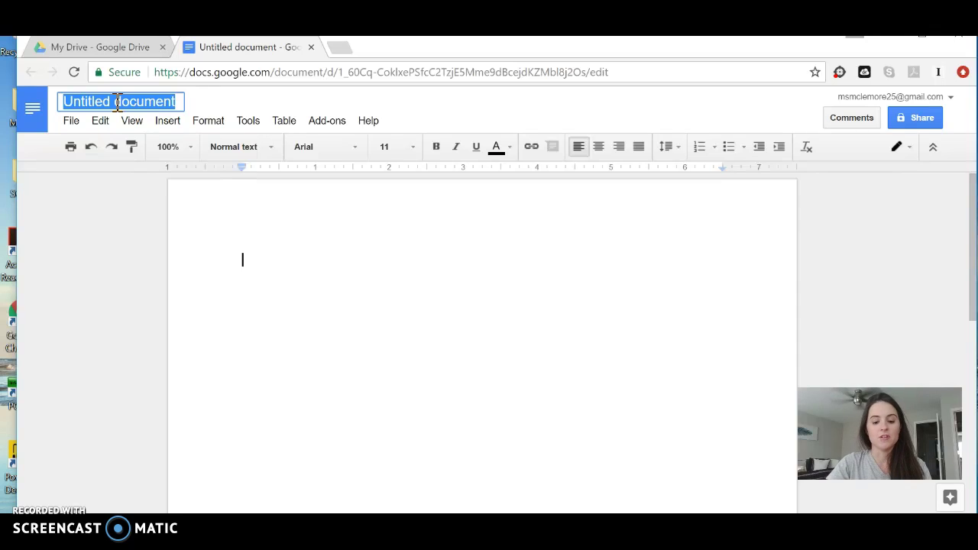
text(MLA )
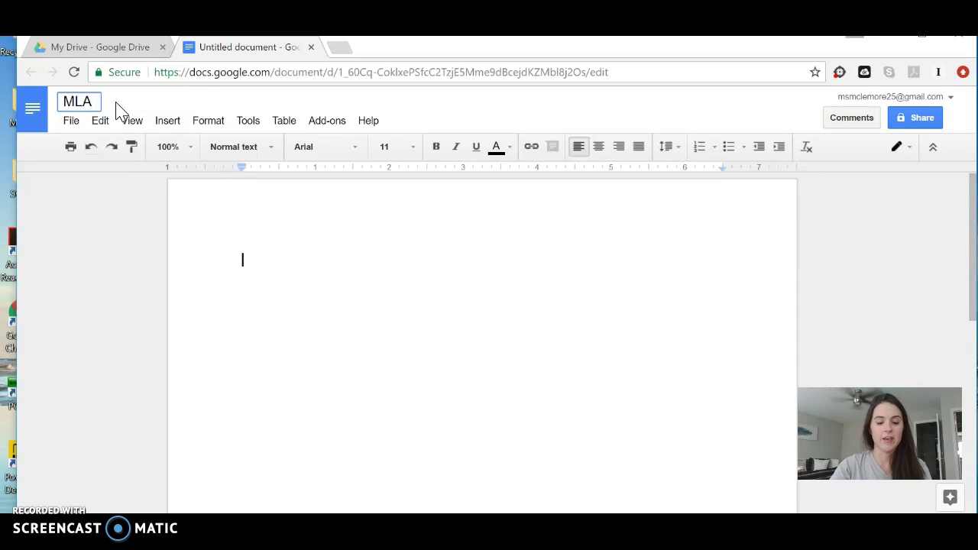
text(Sample Paper)
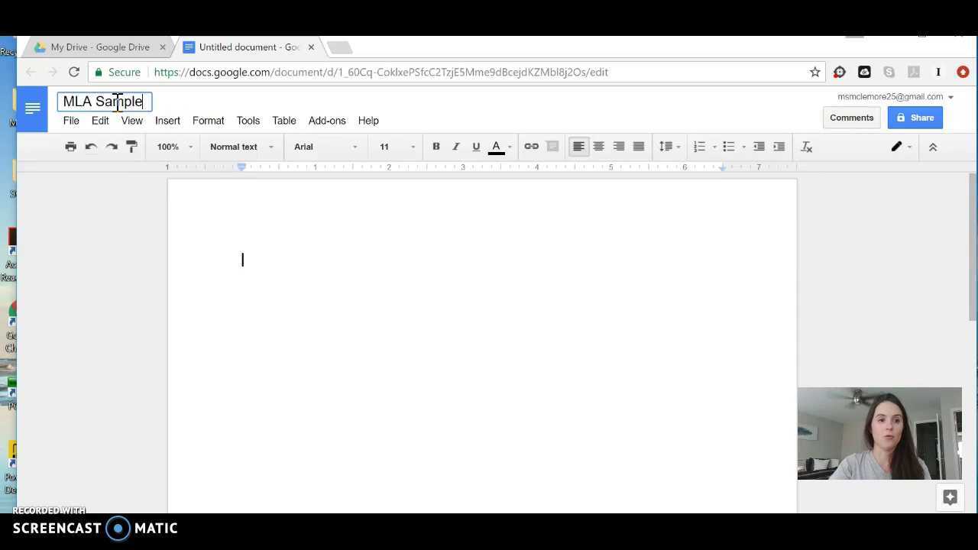
click(313, 295)
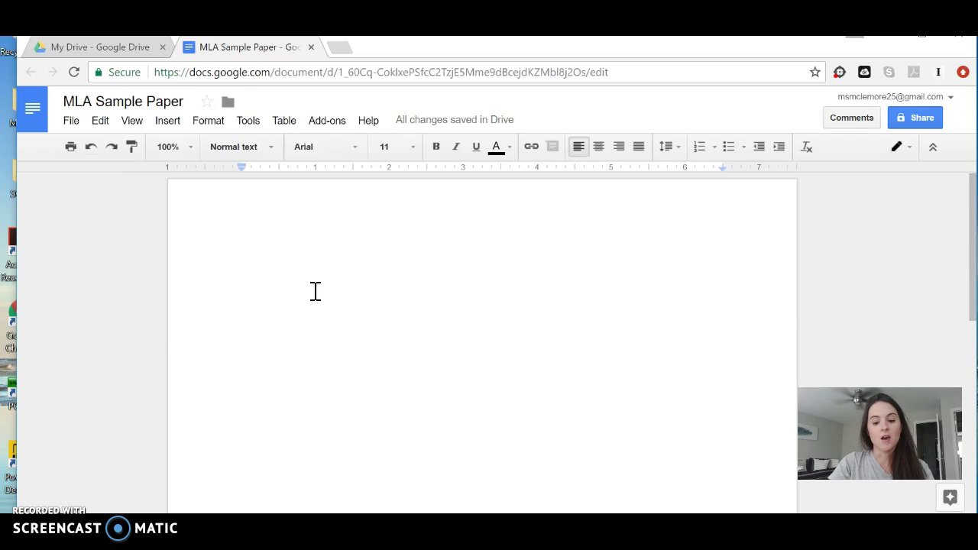
Type the name lines 'Your Name' and 'My Name' at the top of the page
text(Lacey)
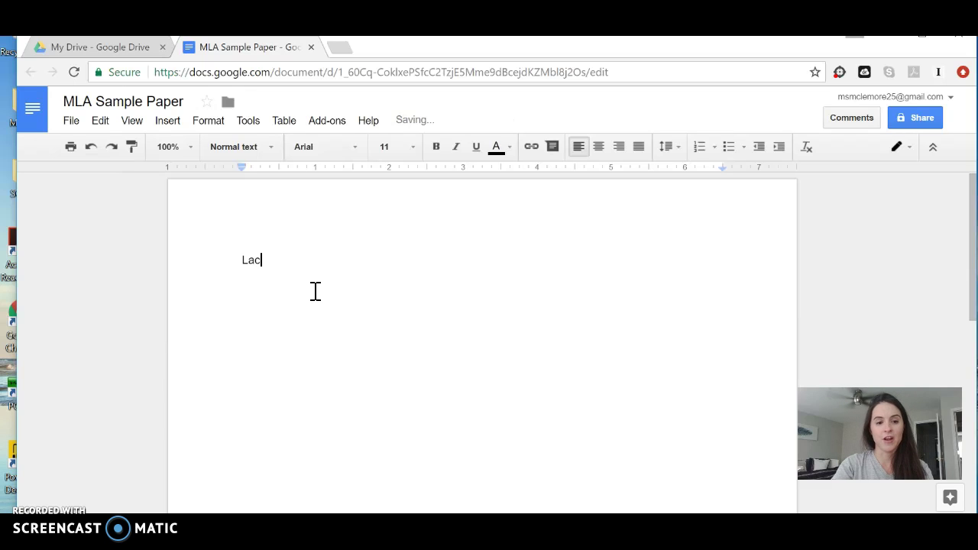
key(BackSpace)
key(BackSpace)
key(BackSpace)
key(BackSpace)
key(BackSpace)
key(BackSpace)
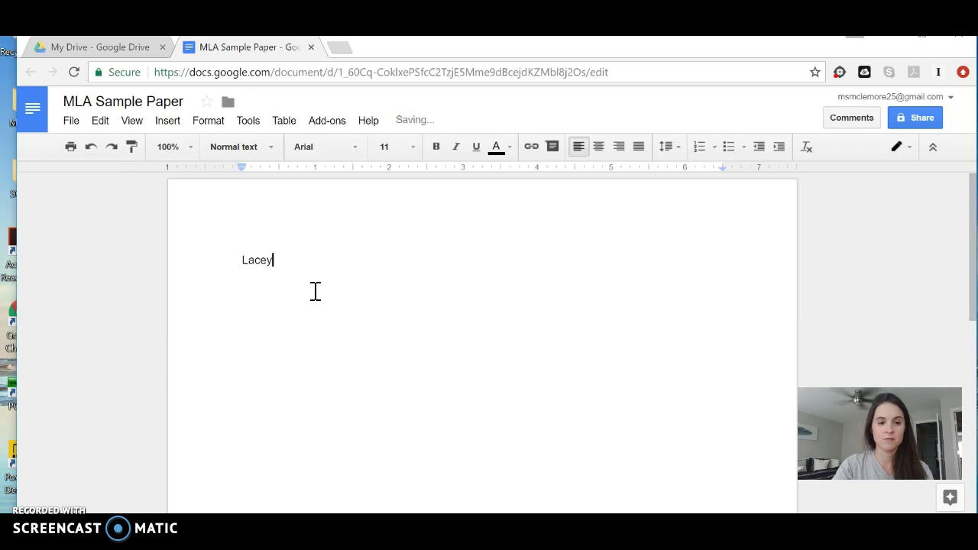
text(Your Name)
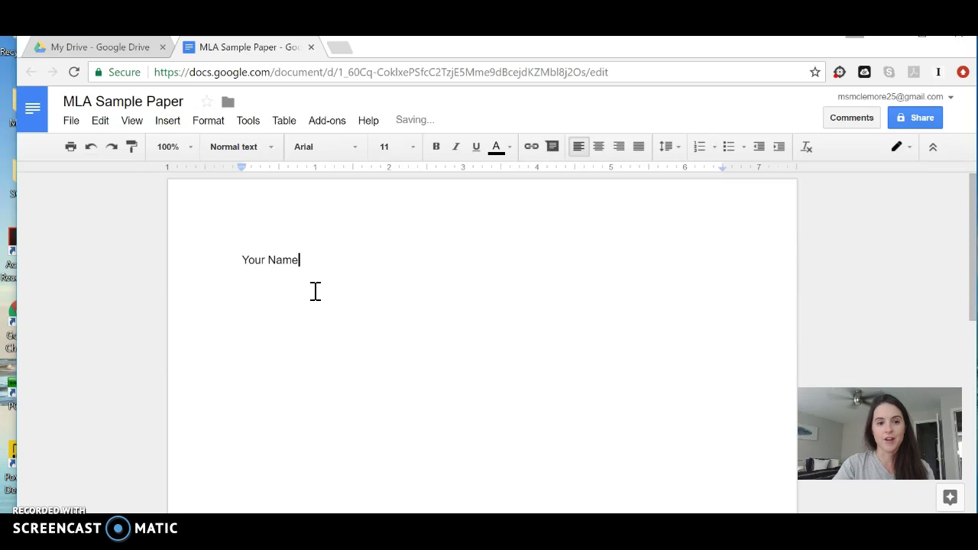
key(Return)
text(My Name)
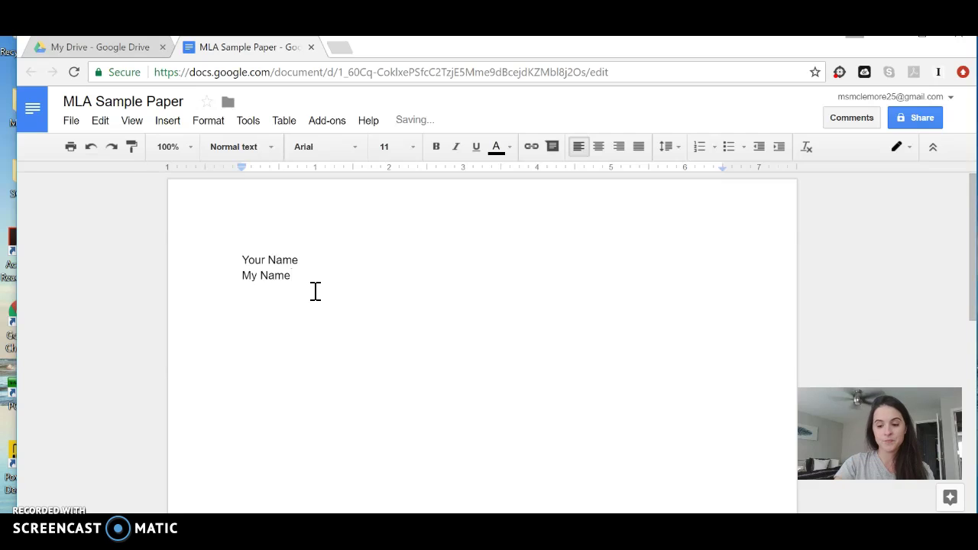
key(Return)
Add the lines '10th Literature and Composition' and '24 July 2017', followed by a blank line
text(T)
key(BackSpace)
text(10th G)
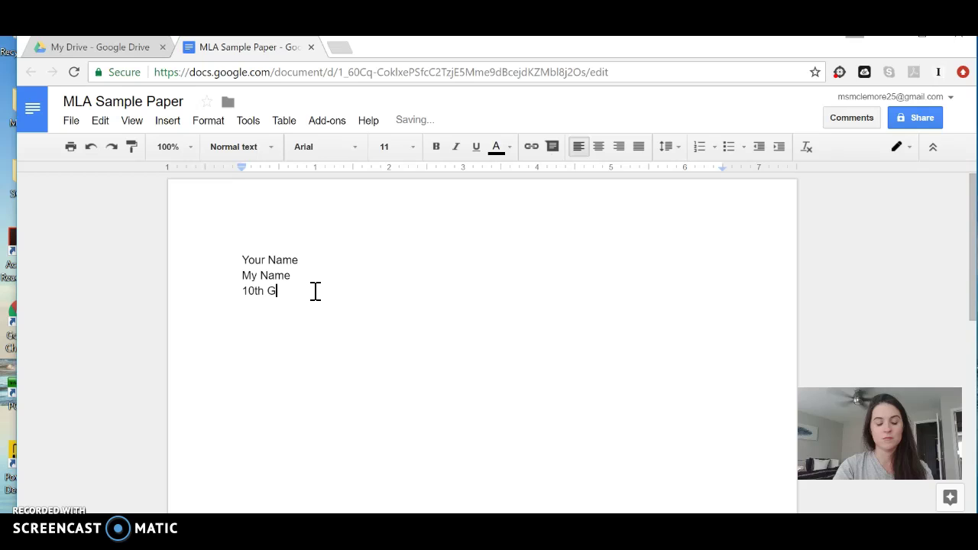
key(BackSpace)
text(Liter)
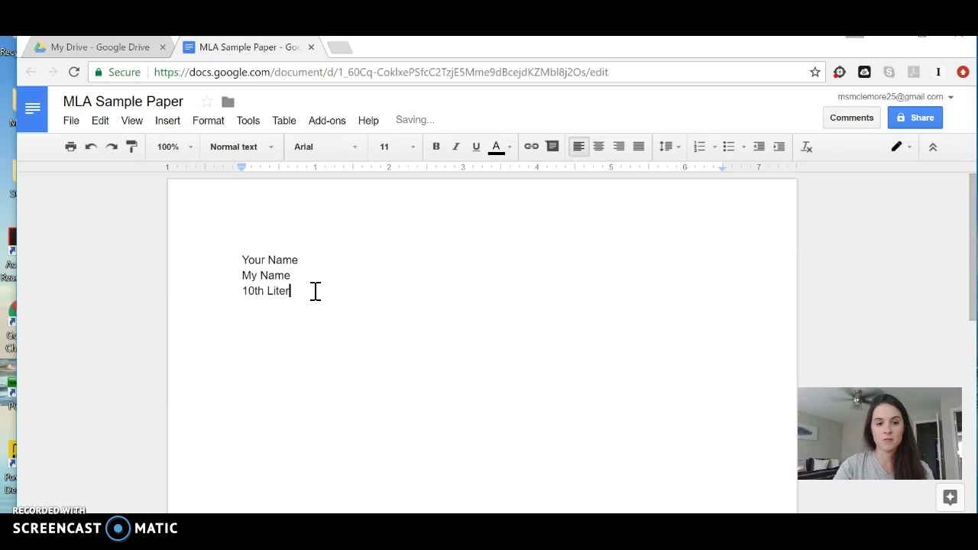
text(ature and Composition)
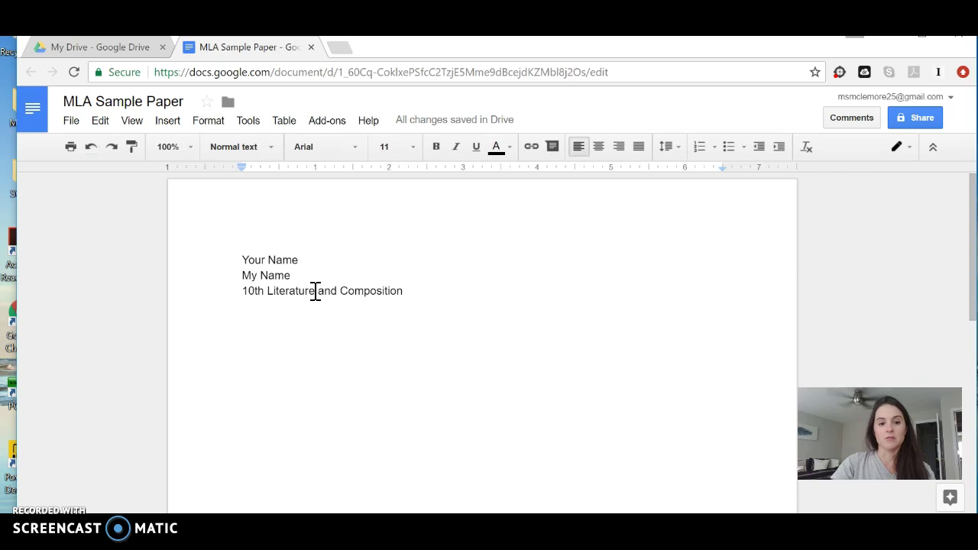
key(Return)
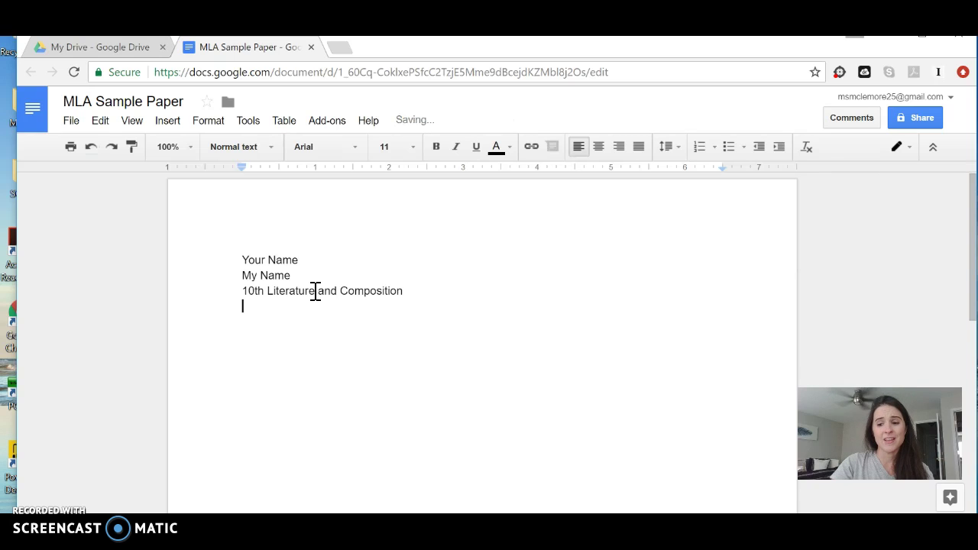
text(24 July )
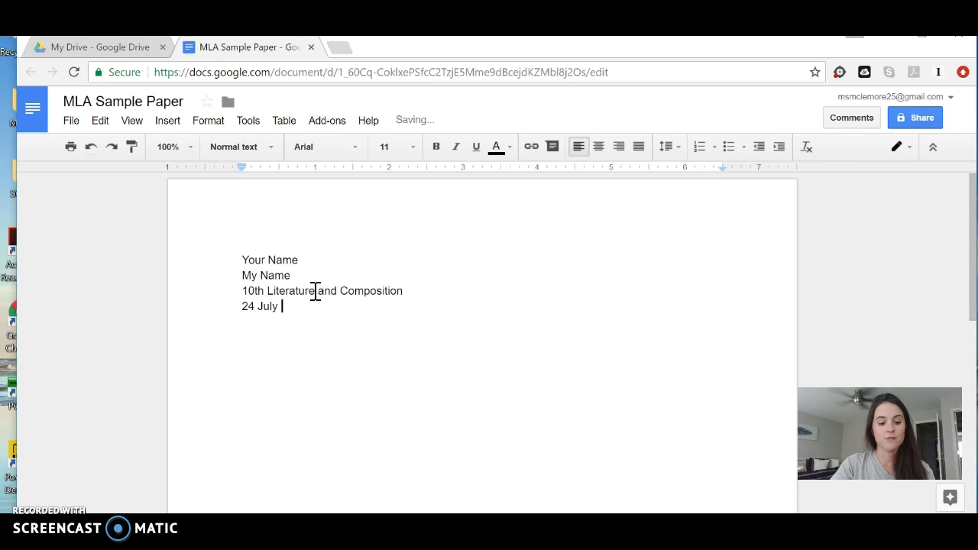
text(2017)
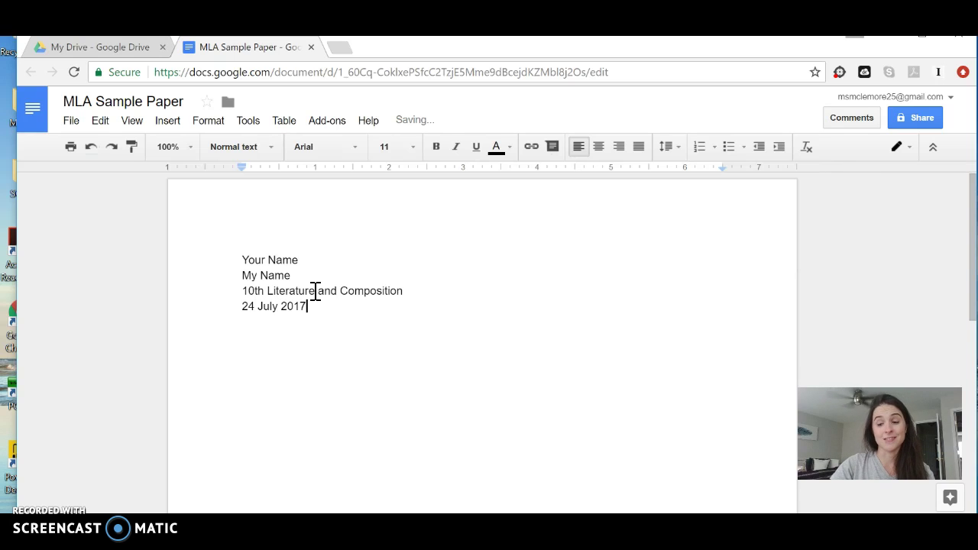
key(Return)
key(Return)
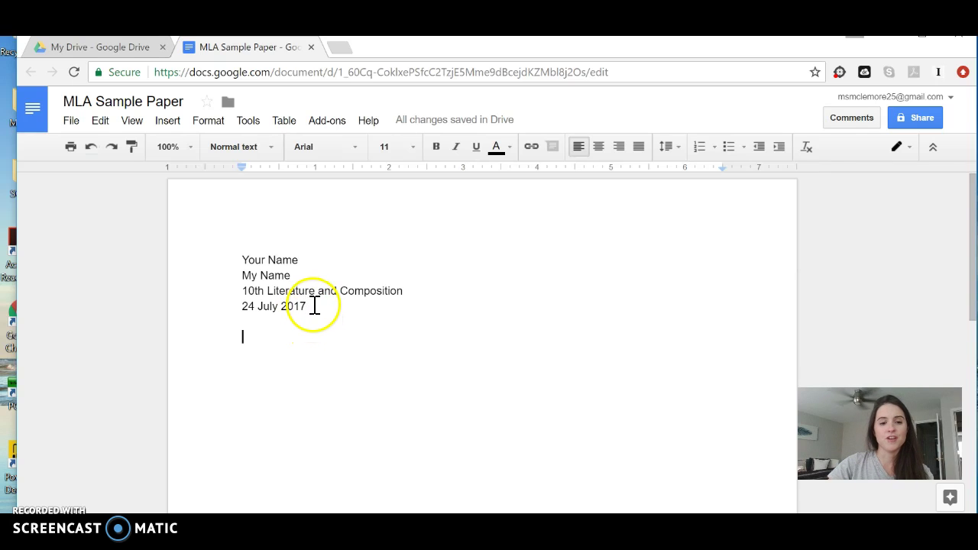
Format the four heading lines as 12 pt Times New Roman with double line spacing
drag(307, 306, 234, 253)
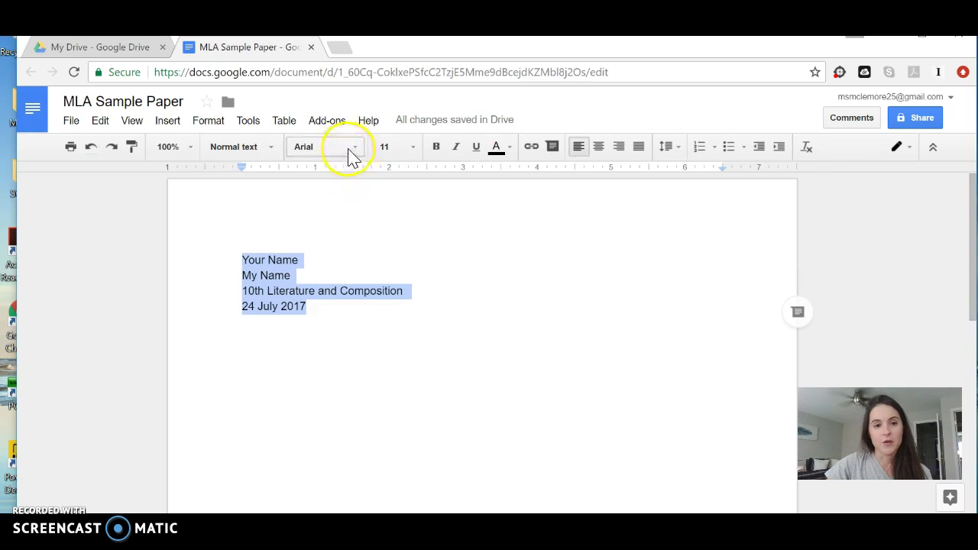
click(356, 153)
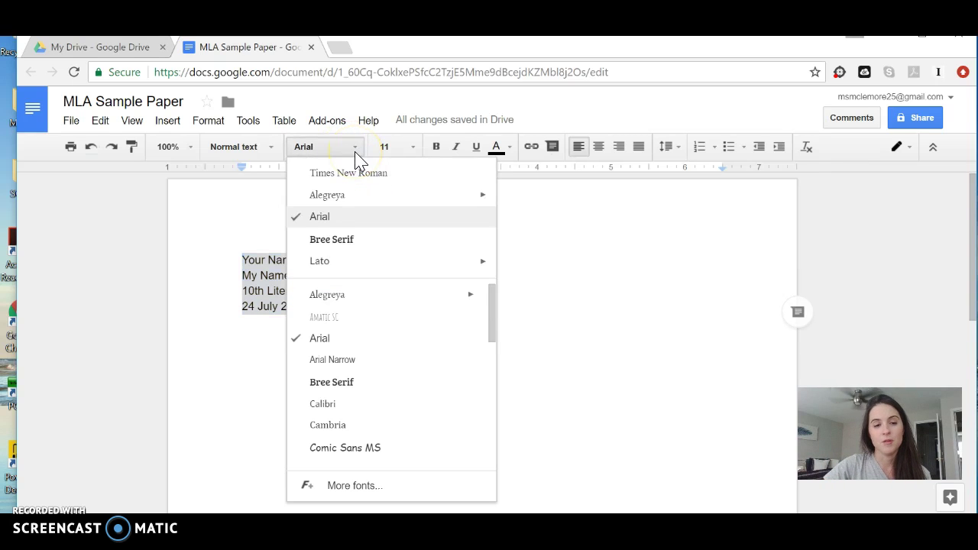
click(365, 174)
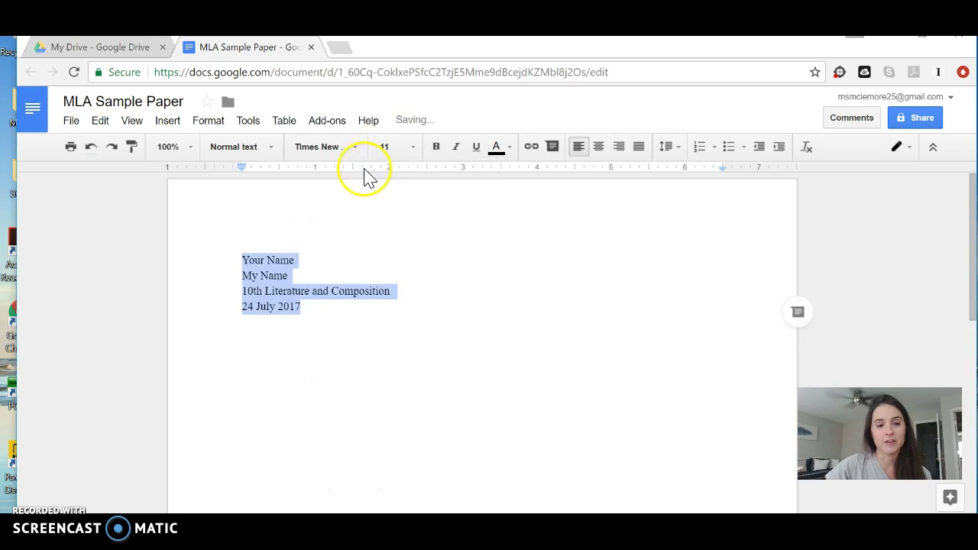
click(413, 157)
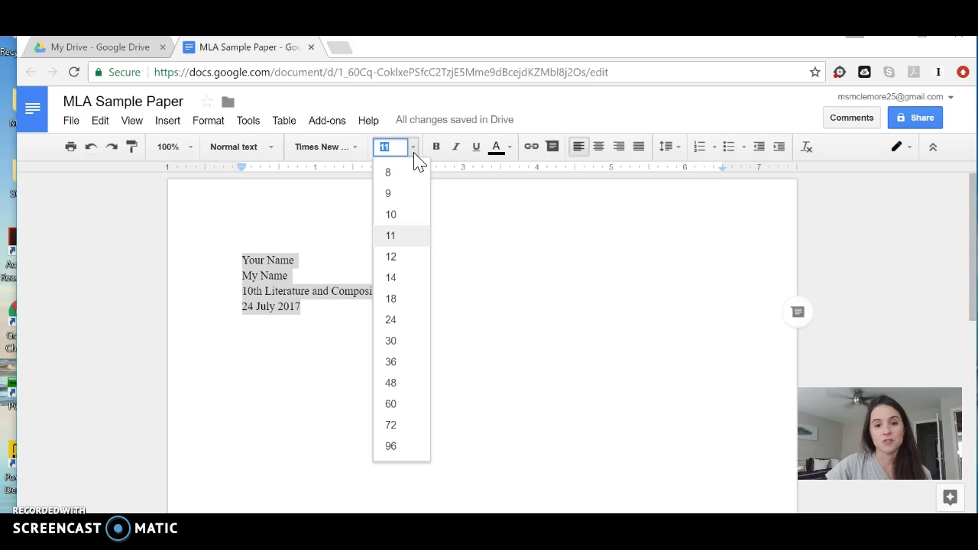
click(405, 256)
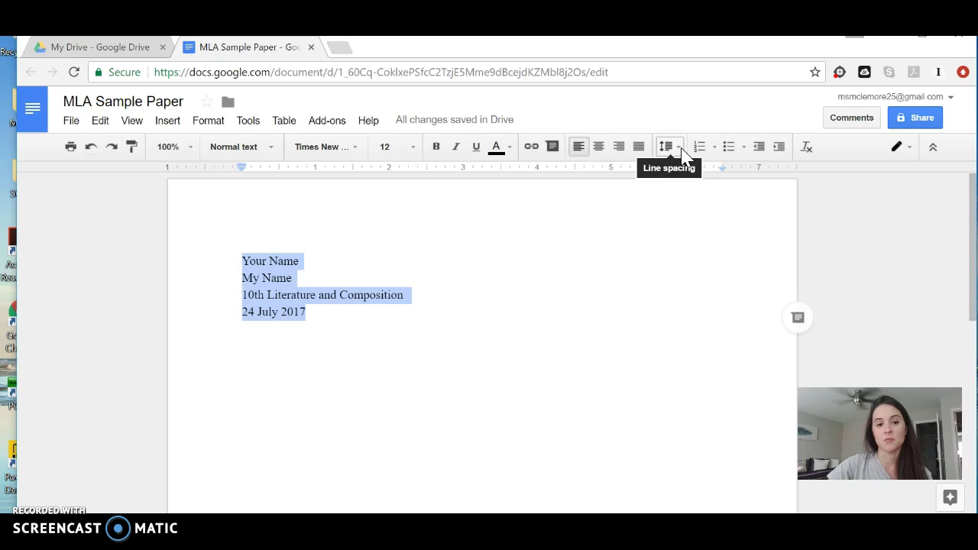
click(682, 150)
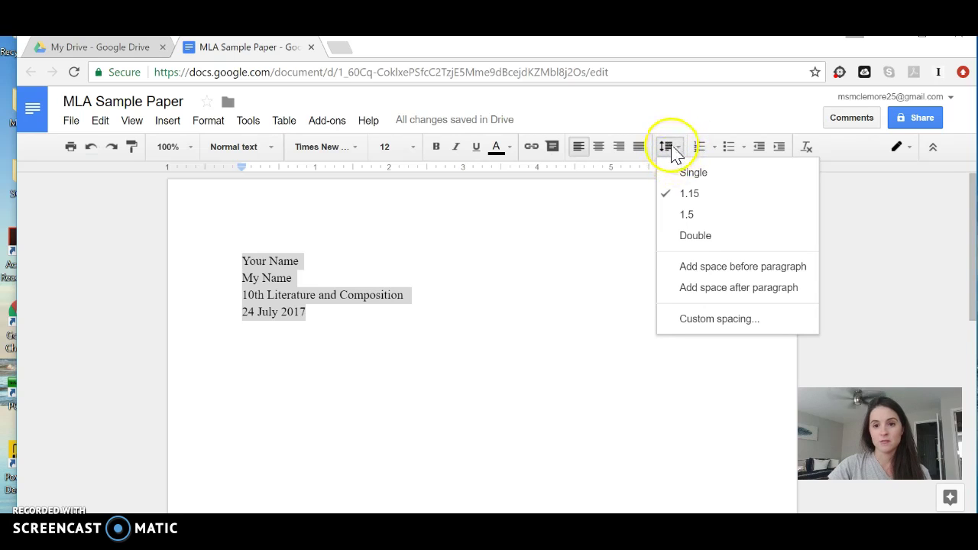
click(689, 237)
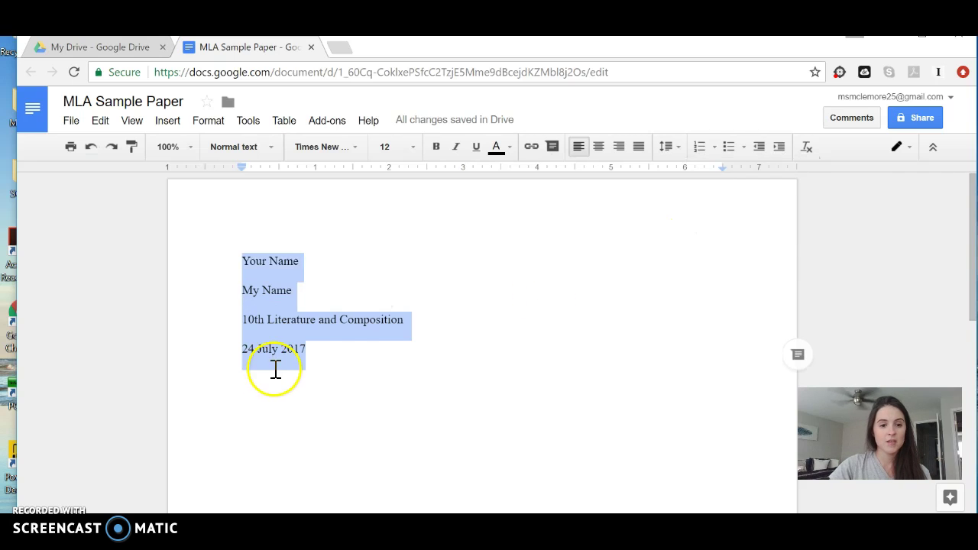
click(316, 369)
Add a centred 'Title' line below the date
key(Return)
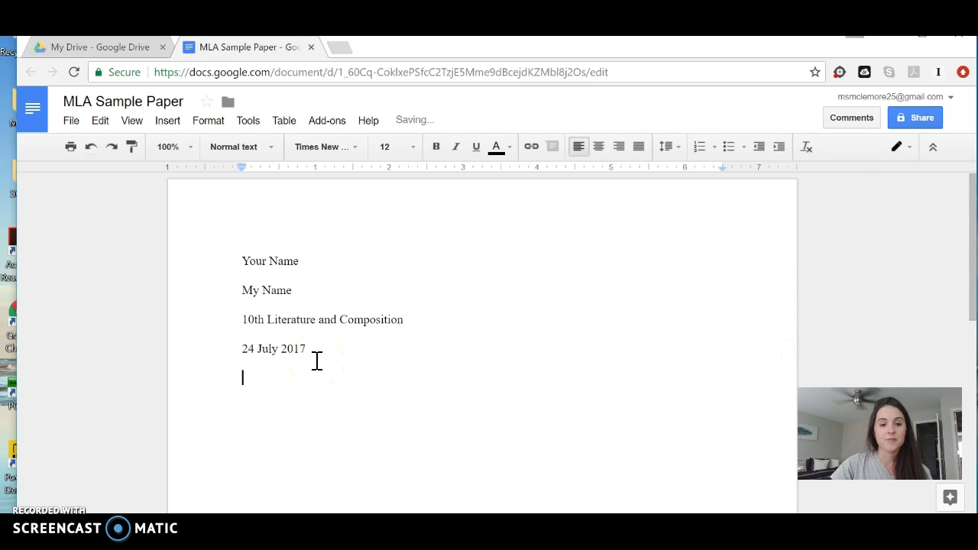
click(600, 148)
text(Ttitle)
key(BackSpace)
key(BackSpace)
key(BackSpace)
key(BackSpace)
key(BackSpace)
text(itle)
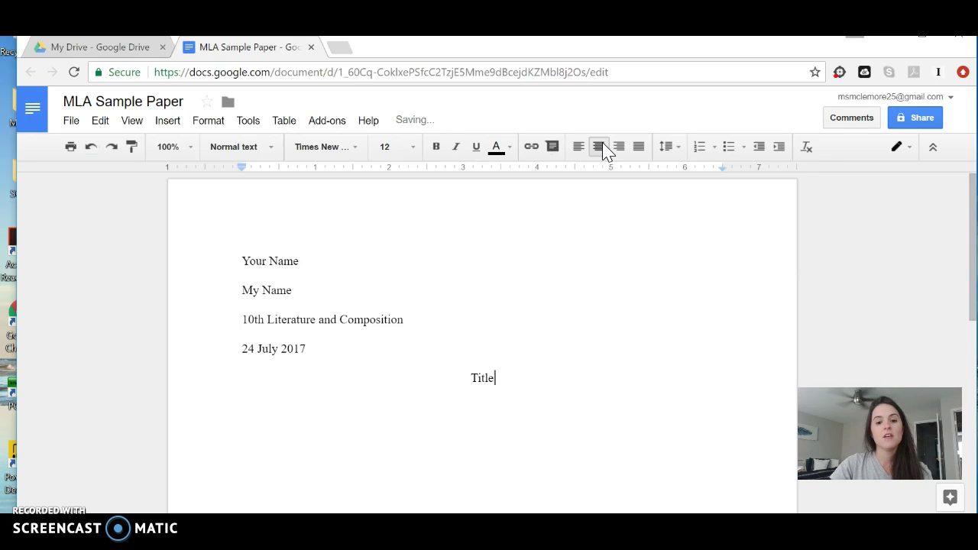
key(Return)
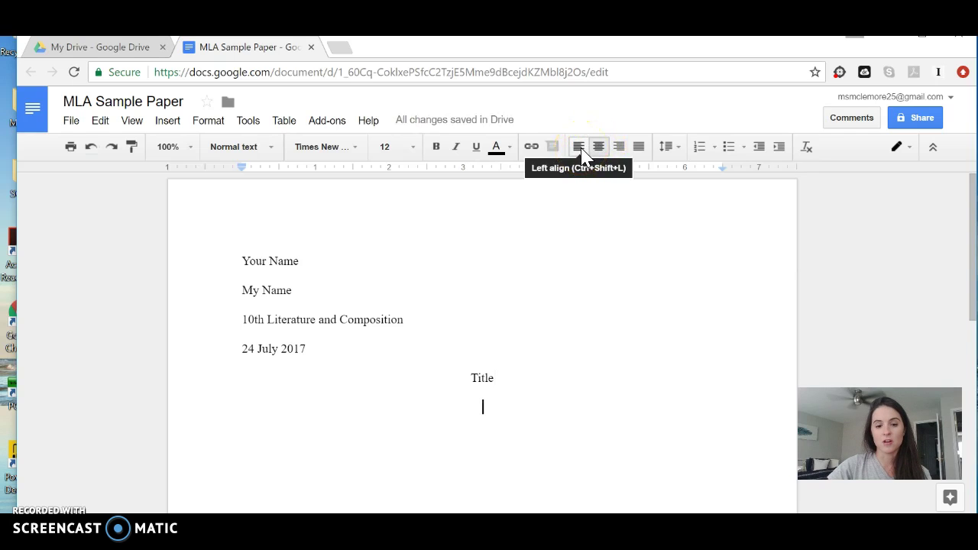
Type the left-aligned, indented introduction paragraph ending with the thesis-is-the-LAST-sentence reminder
click(580, 149)
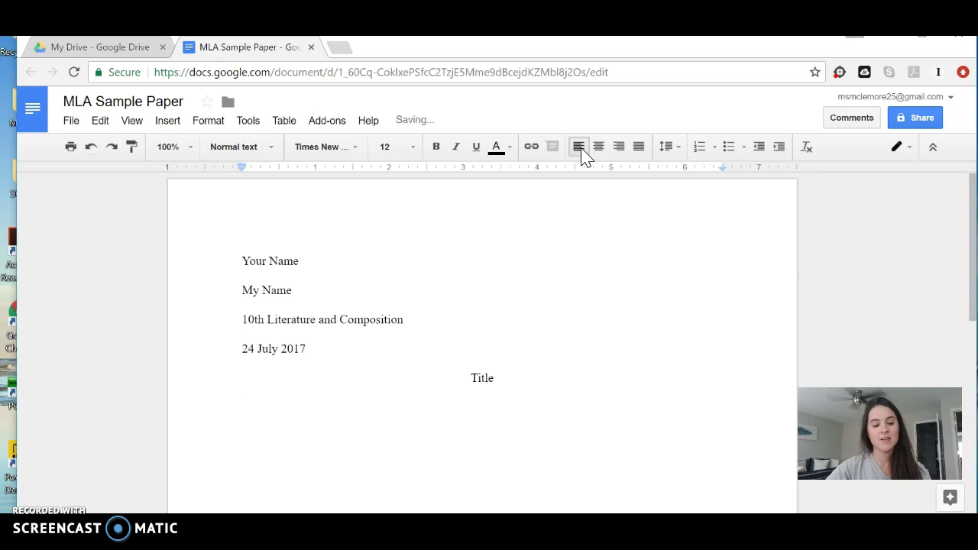
key(Tab)
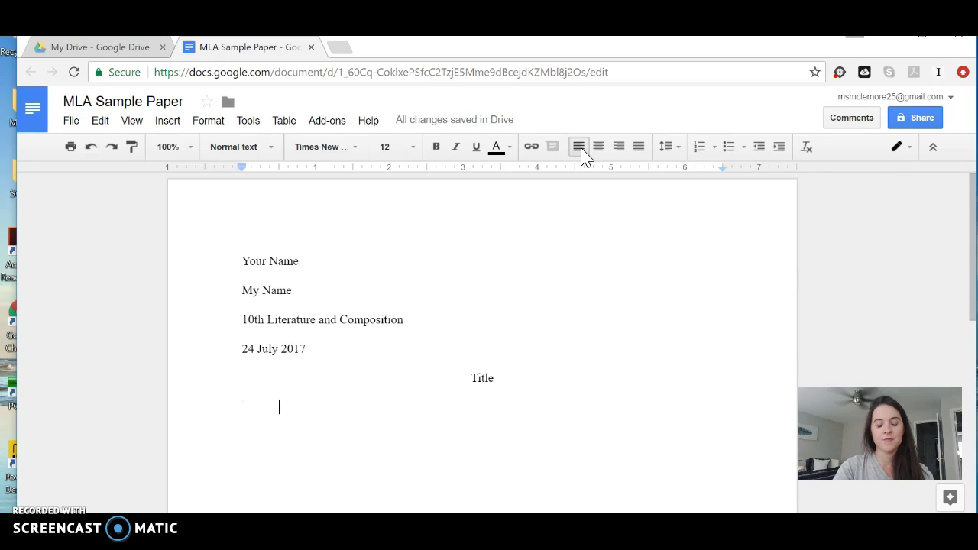
text(Then you will begin typing.)
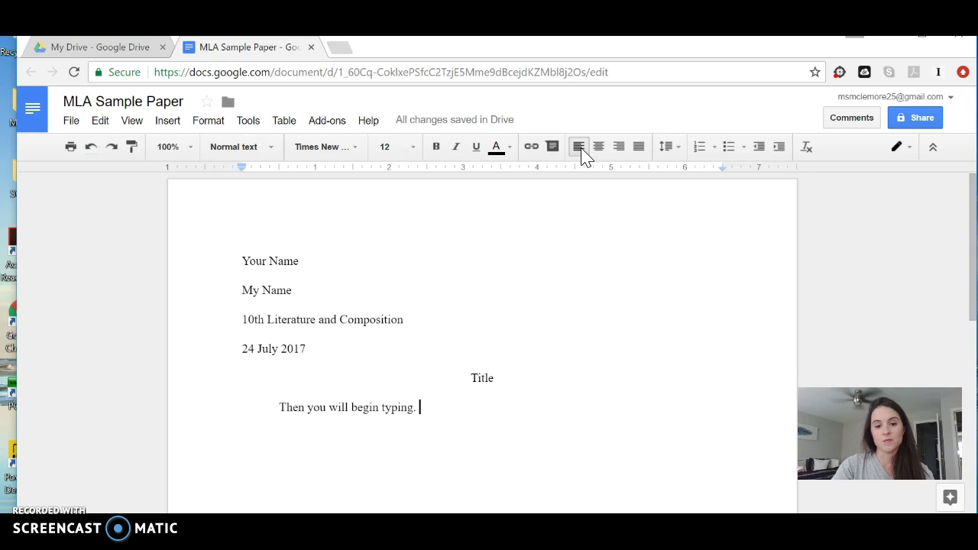
text( This is my introduction para)
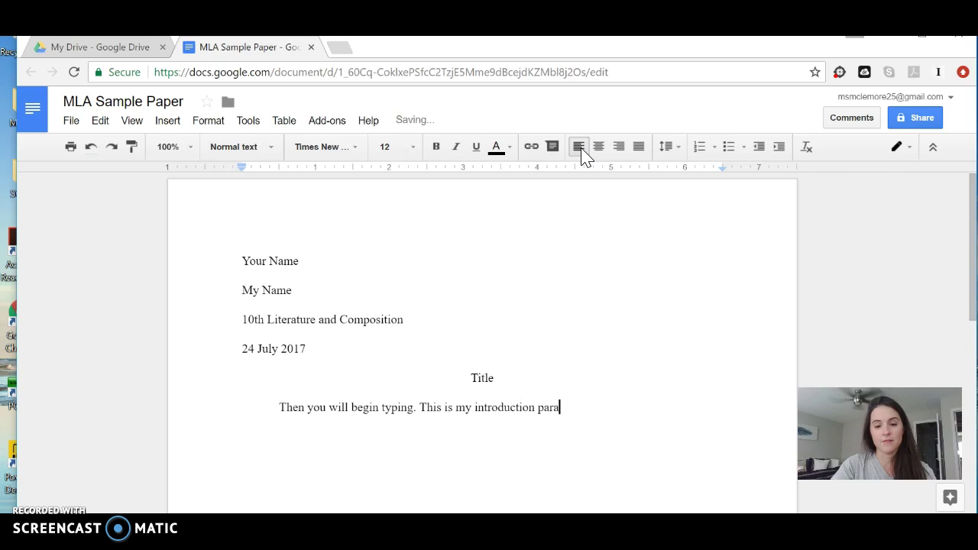
text(graph. I will)
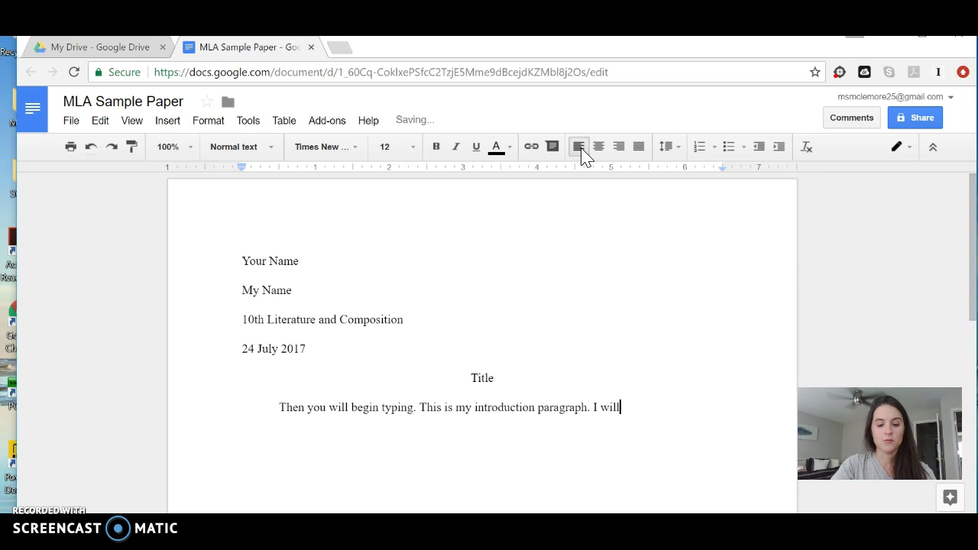
text( introduce the topi)
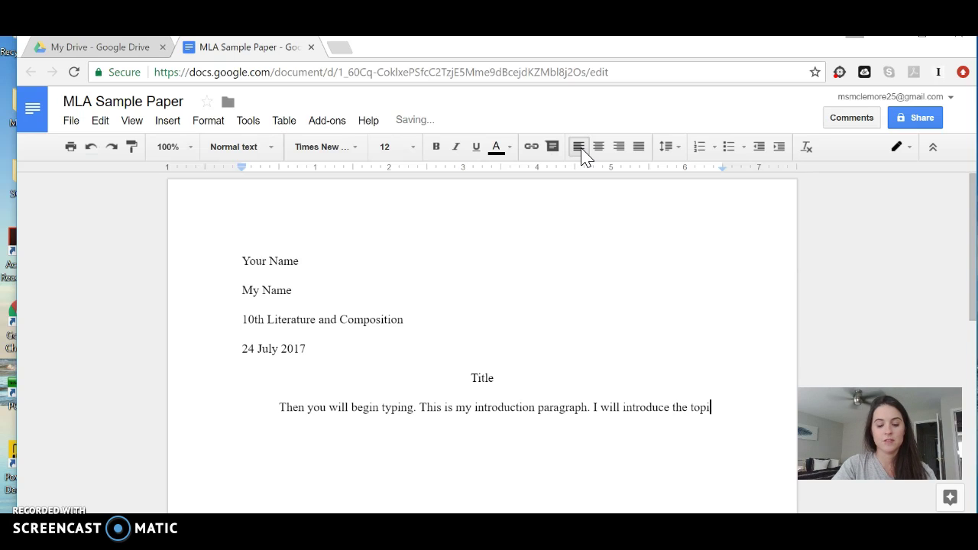
text(cs my sssay)
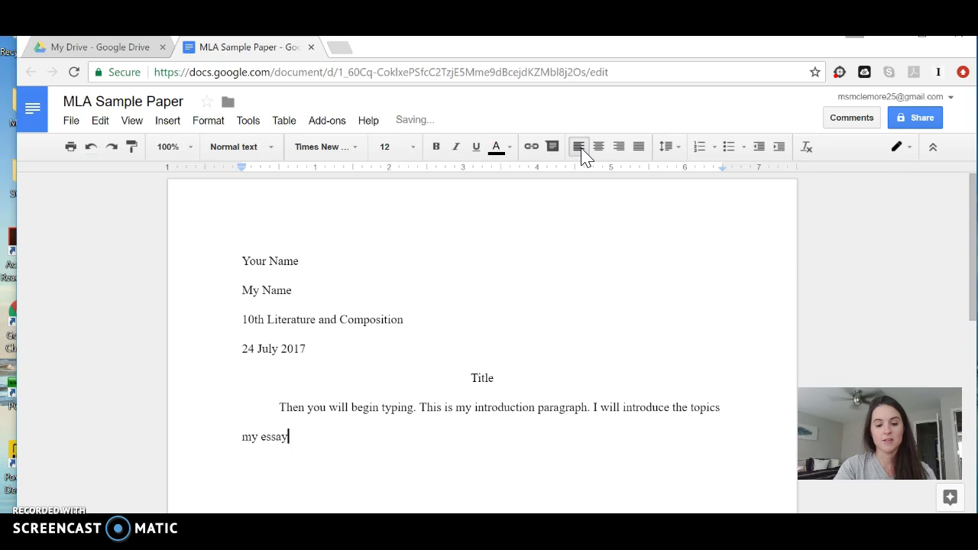
text( will discuss here.)
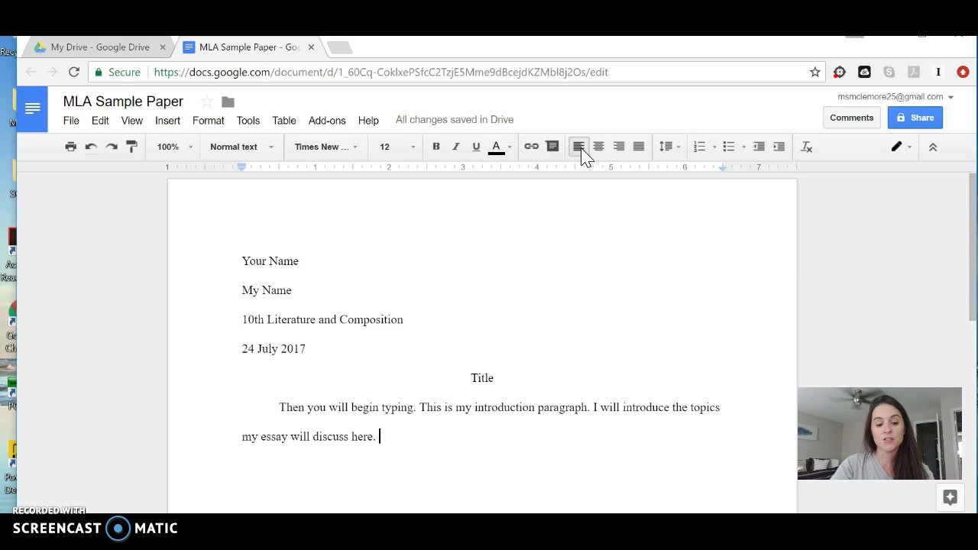
text(Always remember that your thesis sentence)
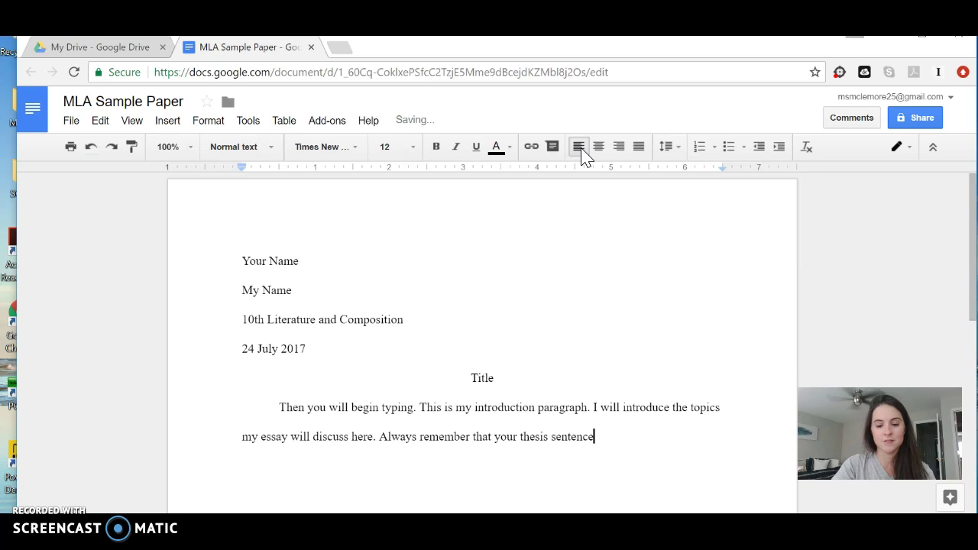
text( ()
key(BackSpace)
text(is going to be th)
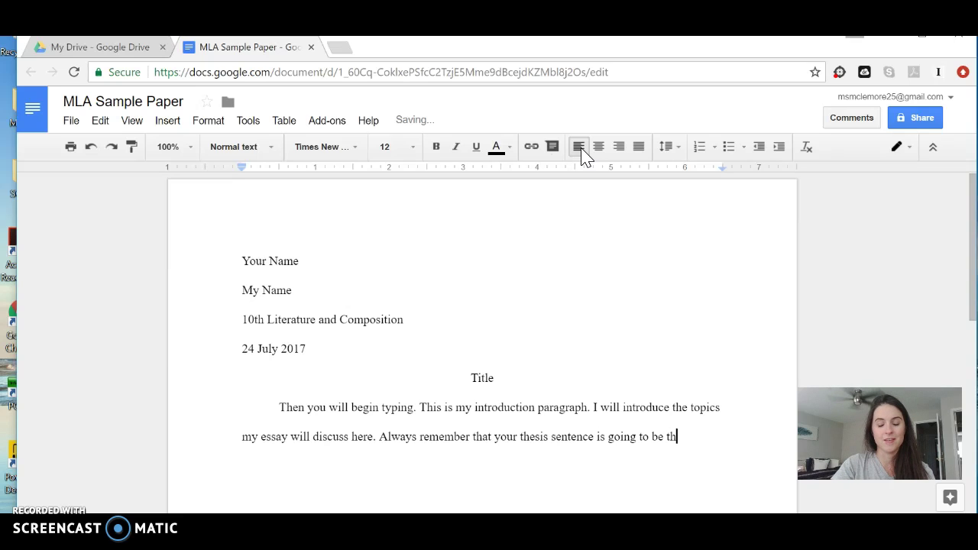
text(e LAST se)
text(ntence of your intro)
text(duction.)
key(Return)
key(Tab)
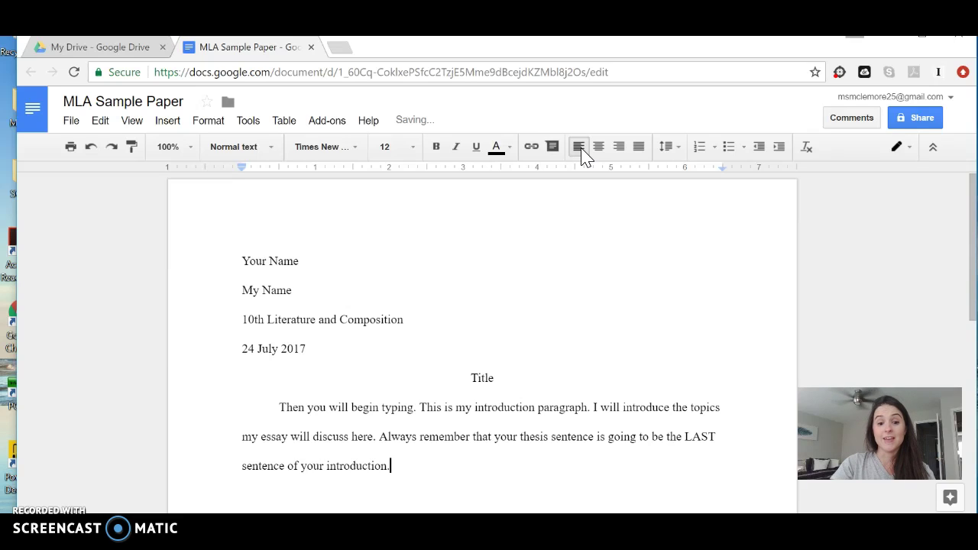
key(Tab)
Type the body paragraph on topic sentence, evidence, analysis and a transition, then start a new line
text(Then, you will have your first body paragraph; the first sentence of your body paragrap)
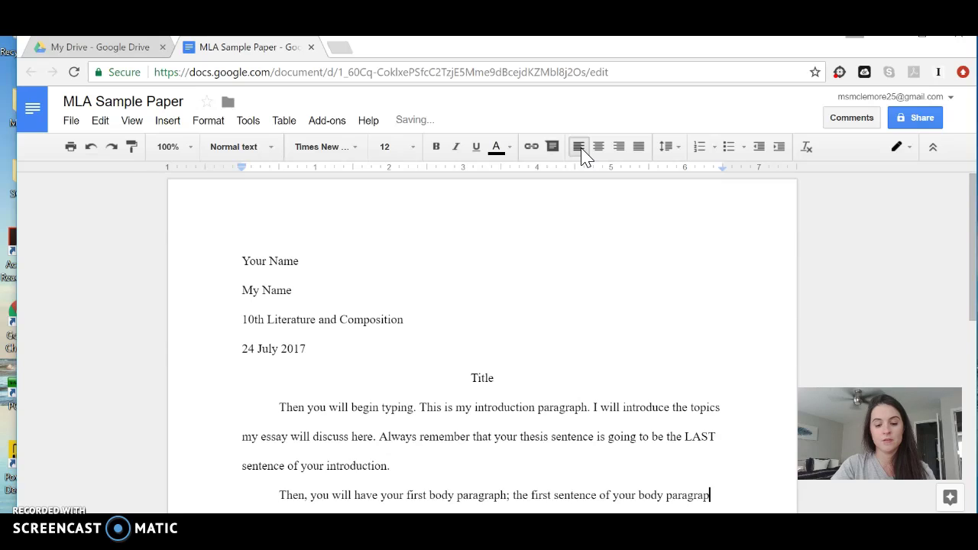
text(h should be your claim)
key(BackSpace)
key(BackSpace)
key(BackSpace)
key(BackSpace)
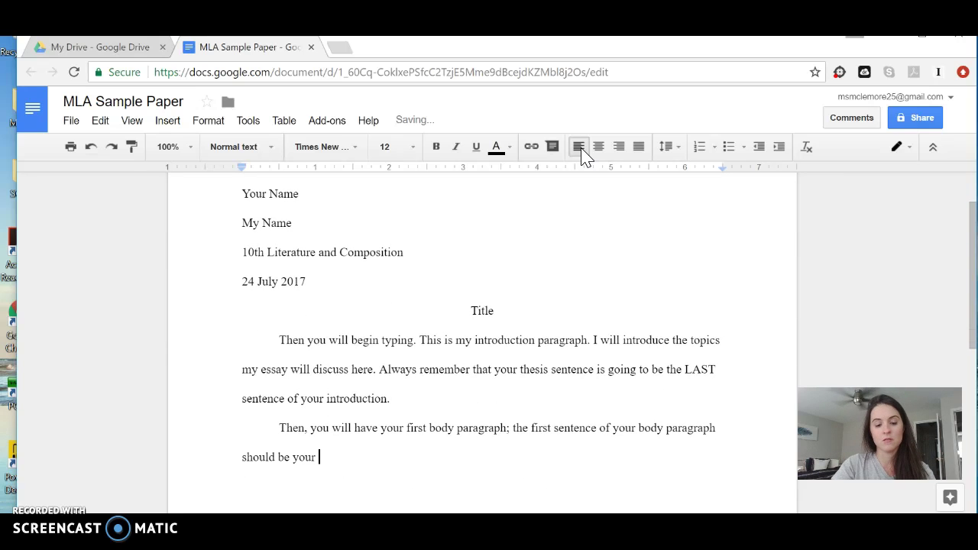
text(topic sen)
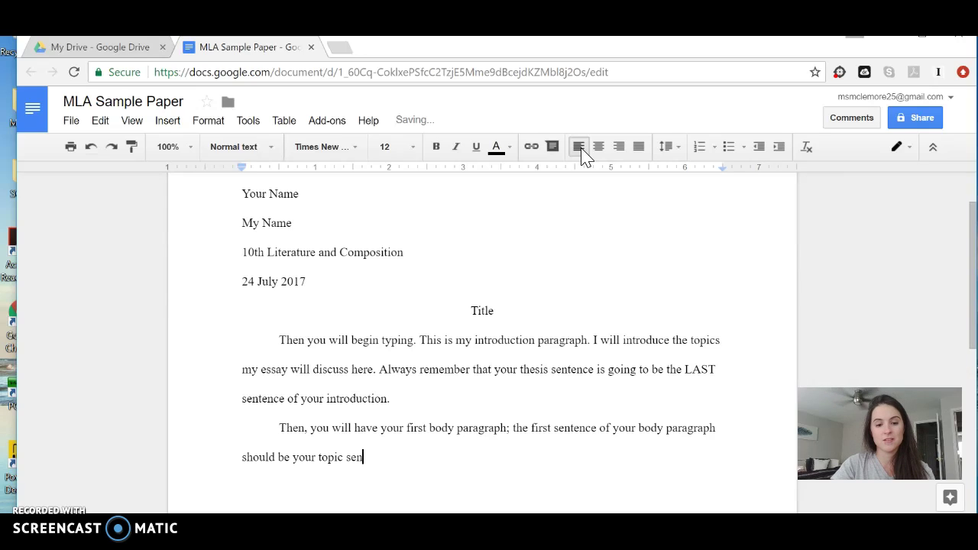
text(tence, a claim. )
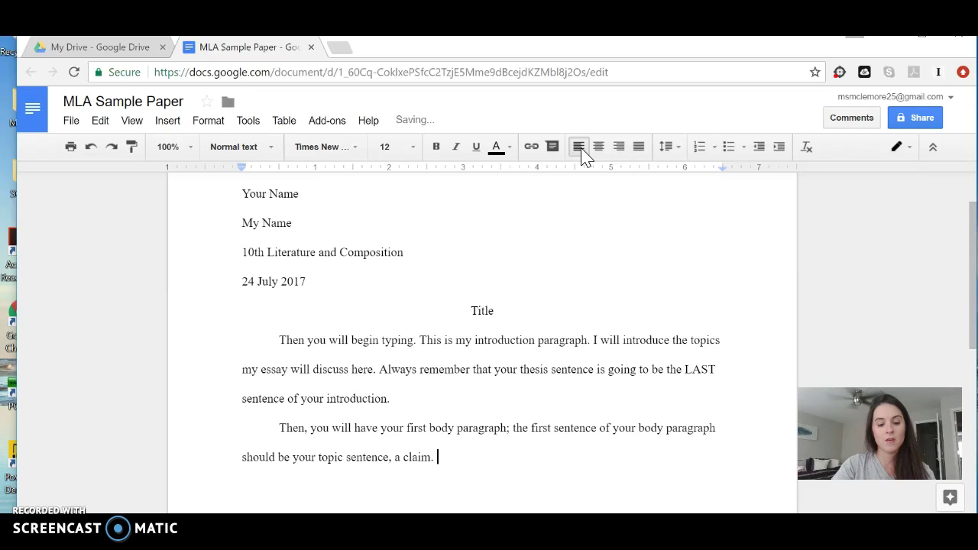
text(Yh)
key(BackSpace)
key(BackSpace)
text(T)
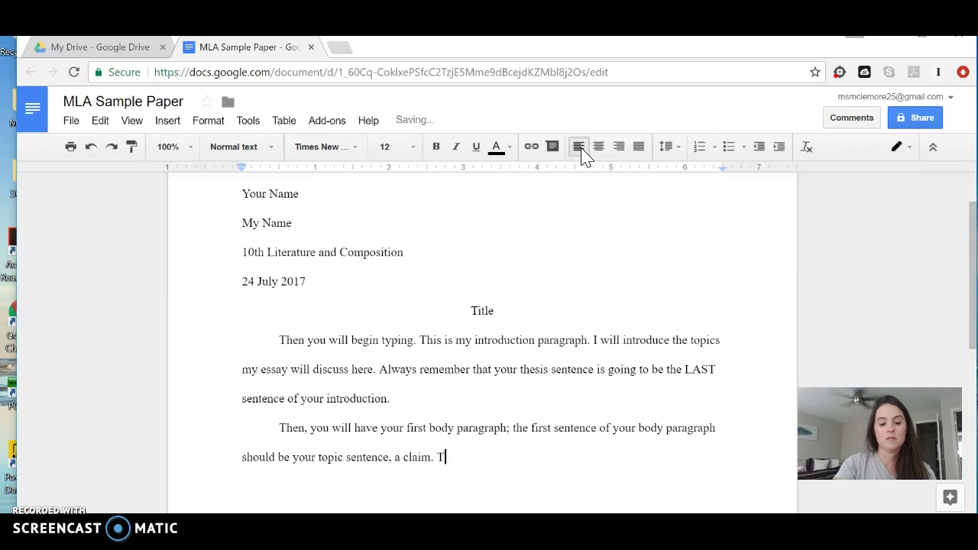
text(his should be foll)
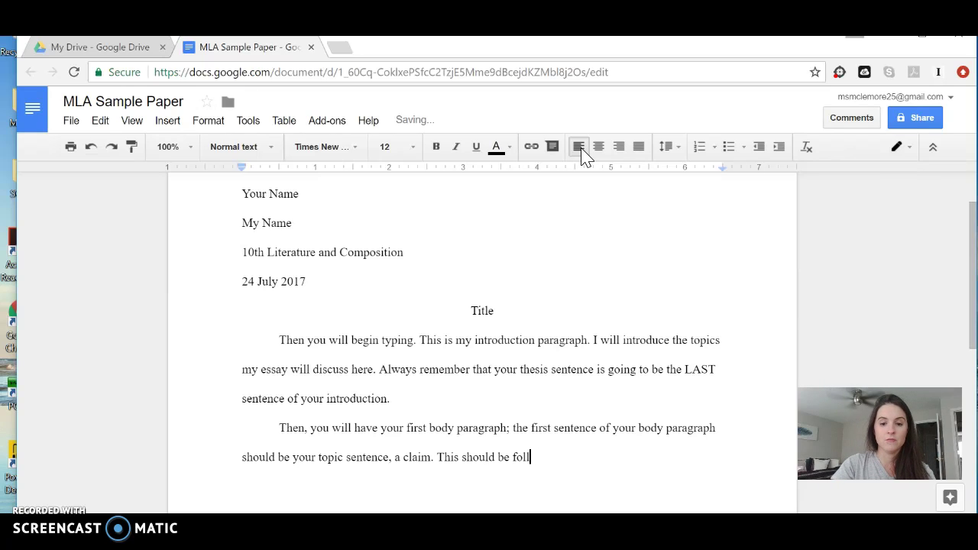
text(owed by )
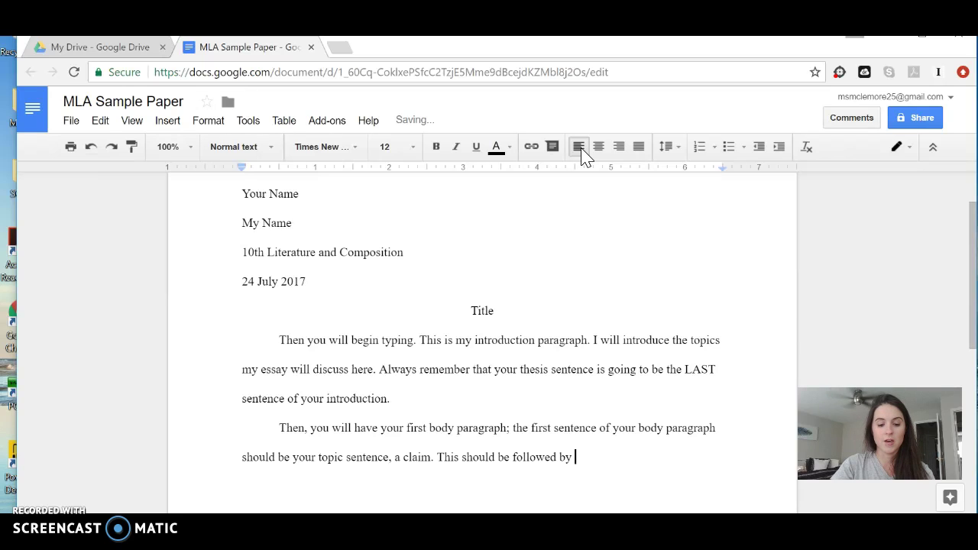
text(ev)
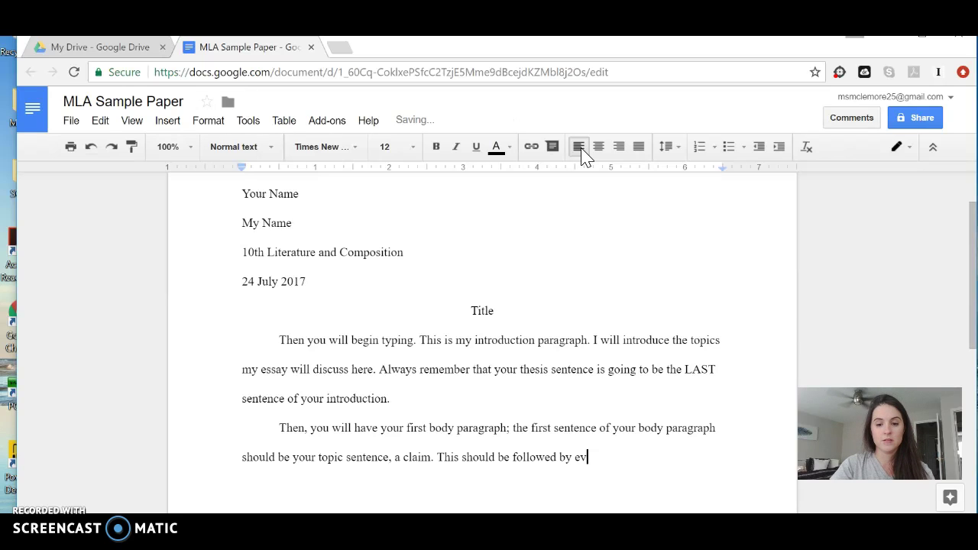
text(idence, and then analysis)
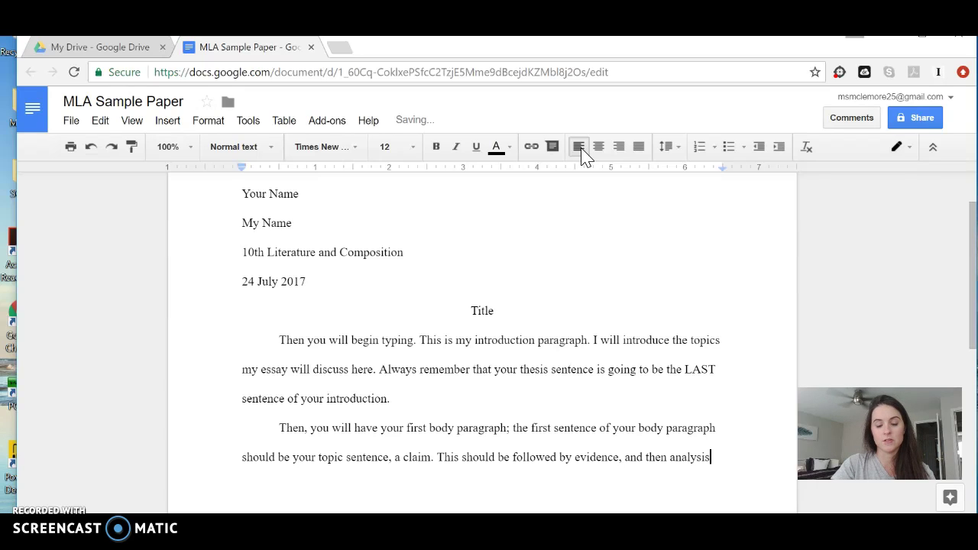
text(. After this)
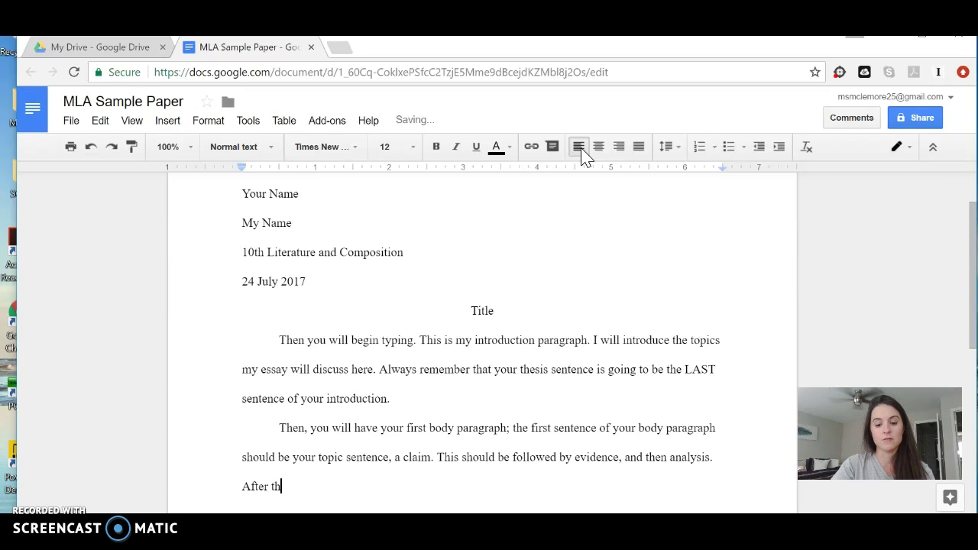
key(BackSpace)
key(BackSpace)
text(is paragr)
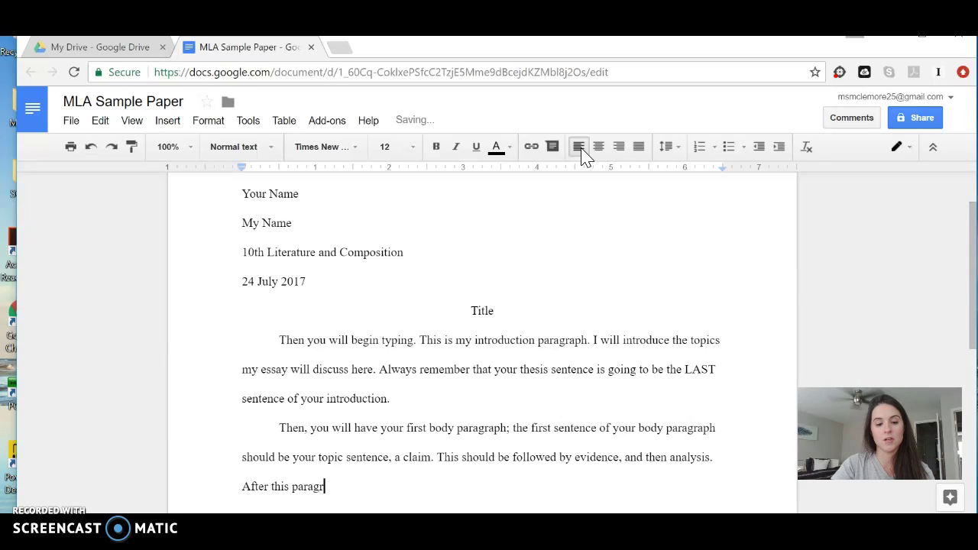
text(aph is finished, please write)
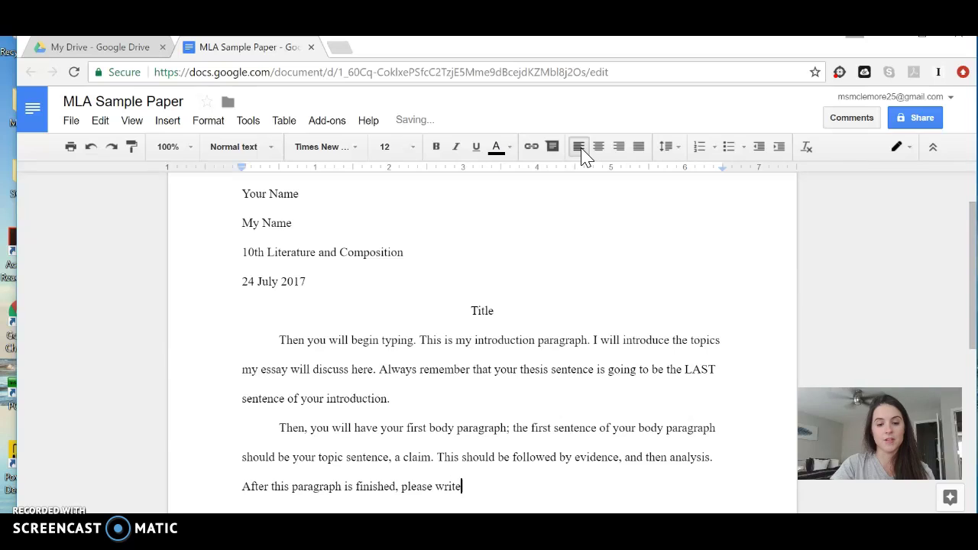
text( a conclusion or trand/or transitio)
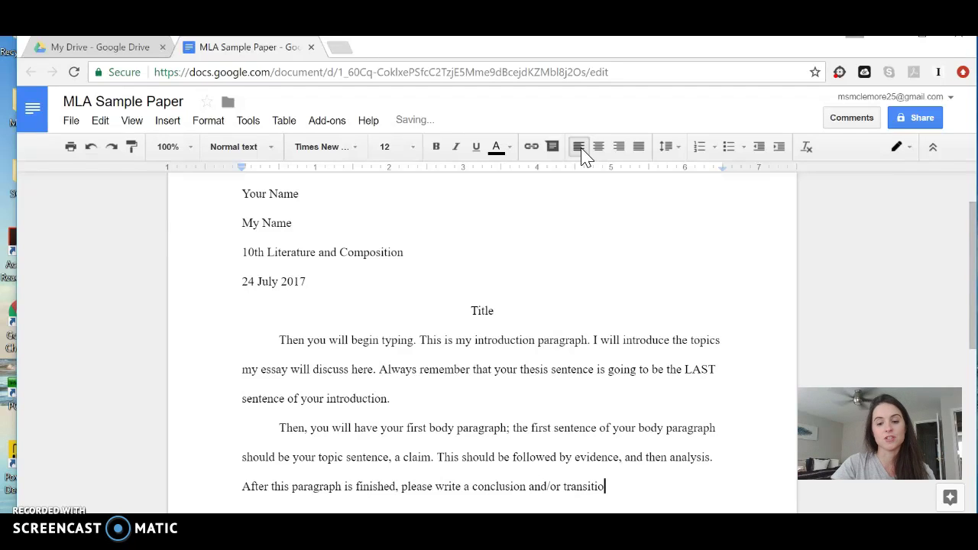
text(n sentence to g)
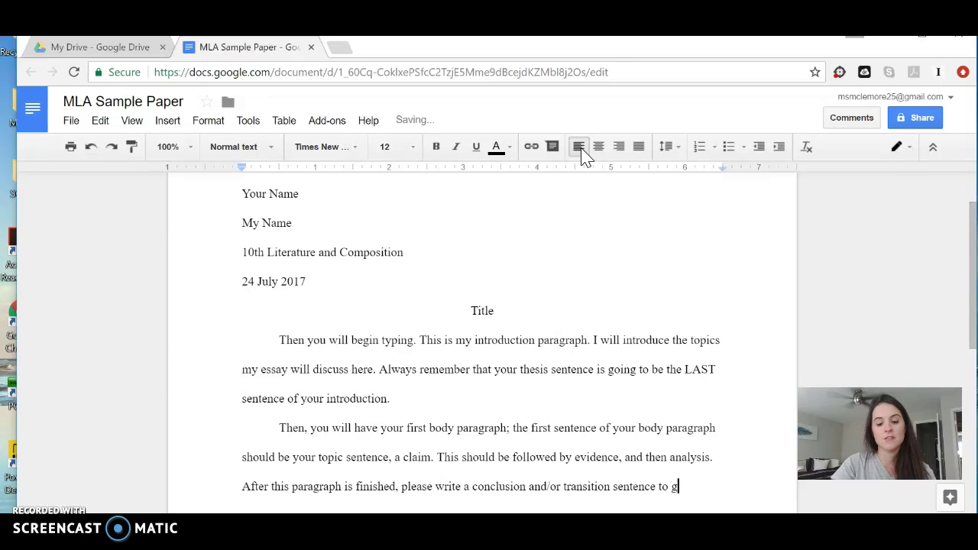
text(uide your reader )
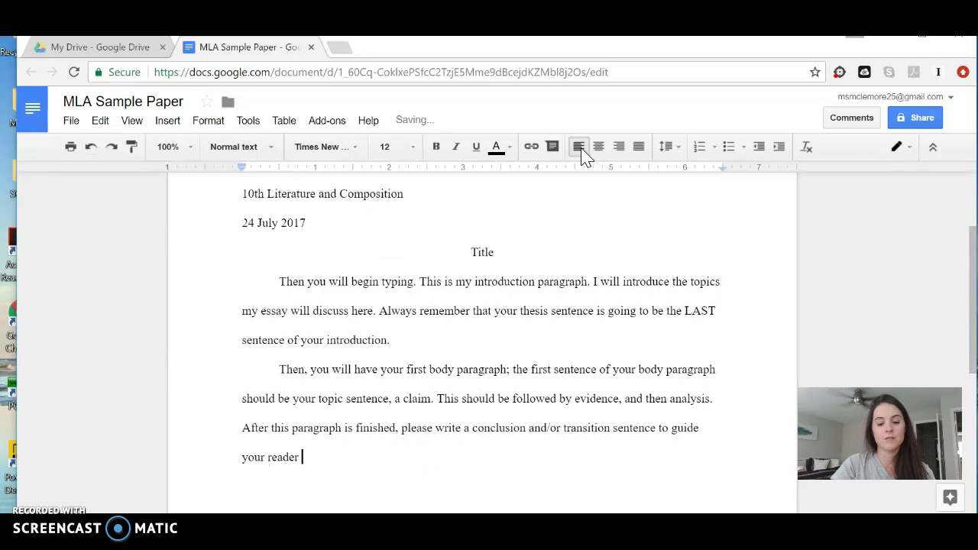
text(into the next p)
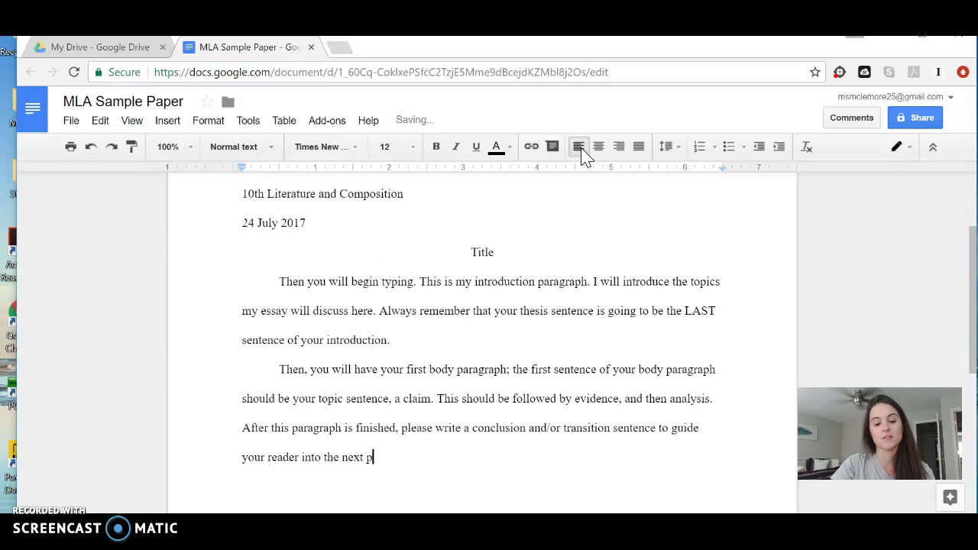
text(aragraph.)
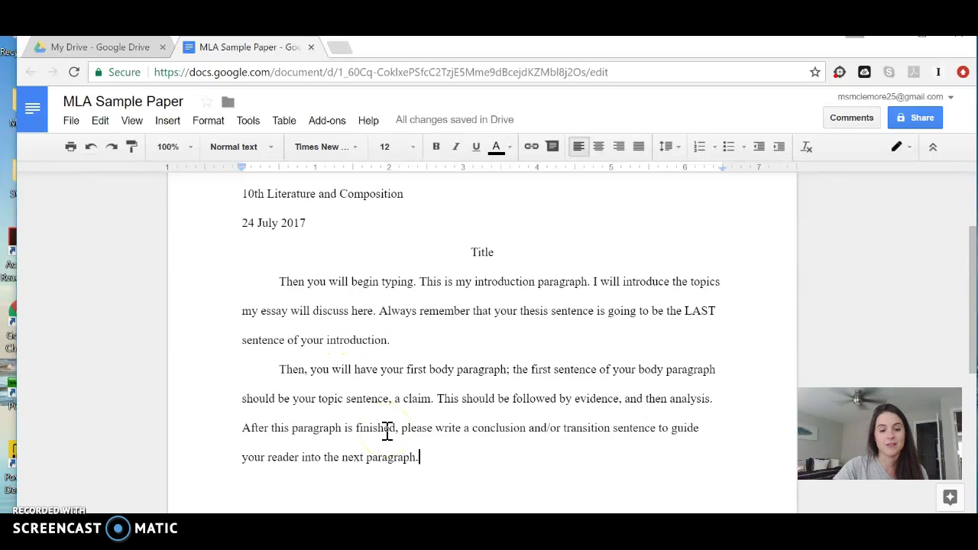
key(Return)
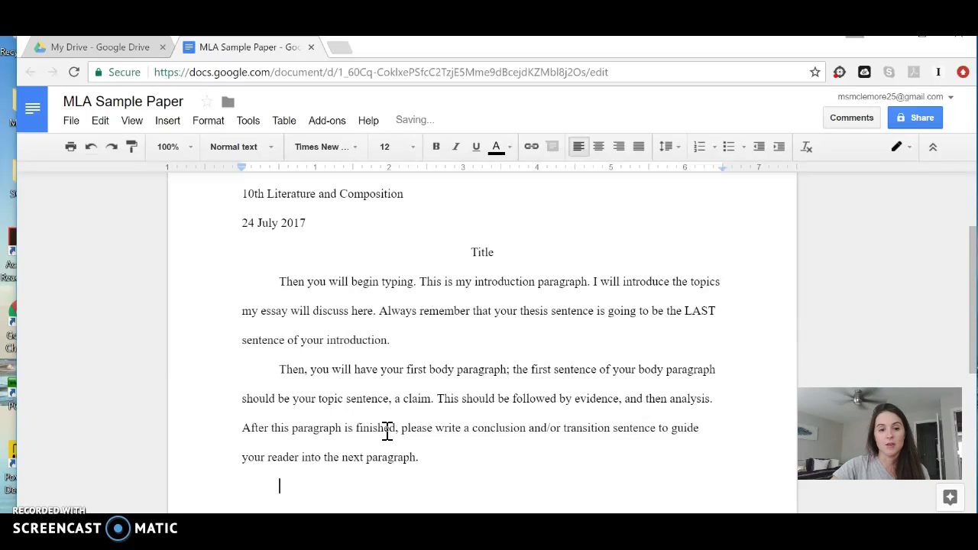
Show the four layout options under Insert > Page number
scroll(530, 298, up, 2)
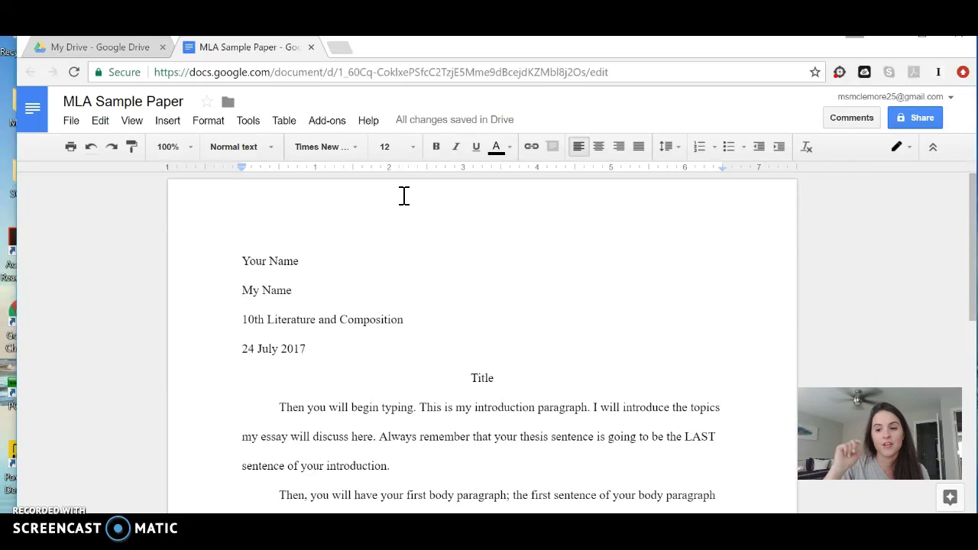
click(168, 123)
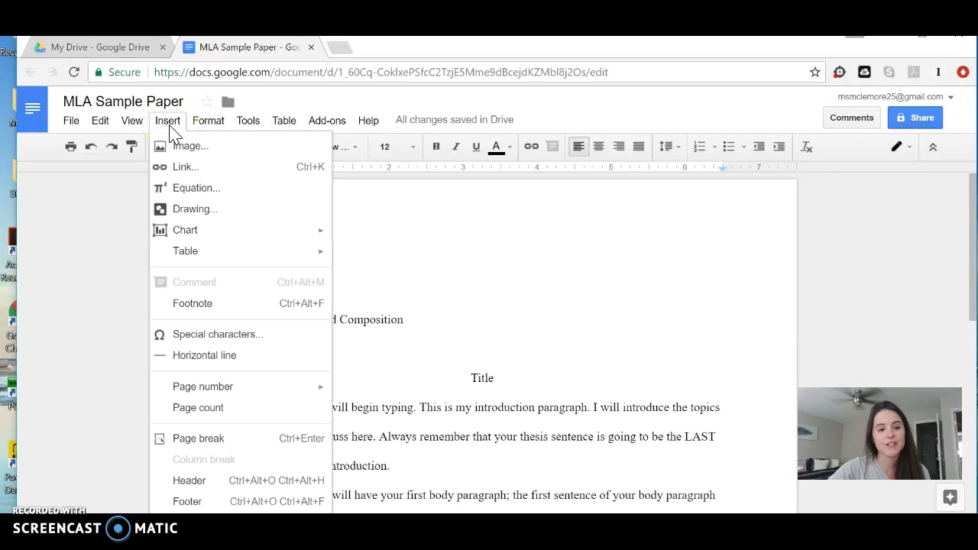
mouse_move(239, 388)
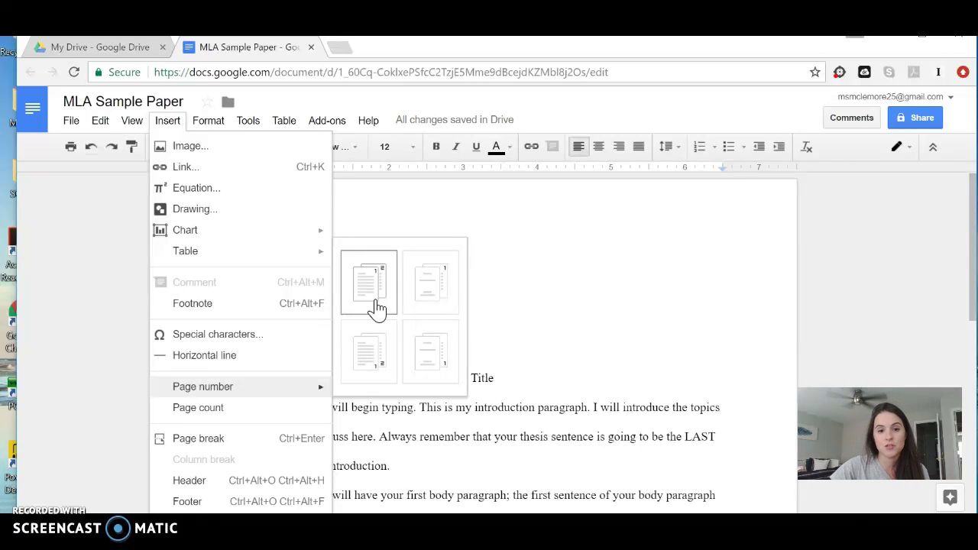
click(445, 303)
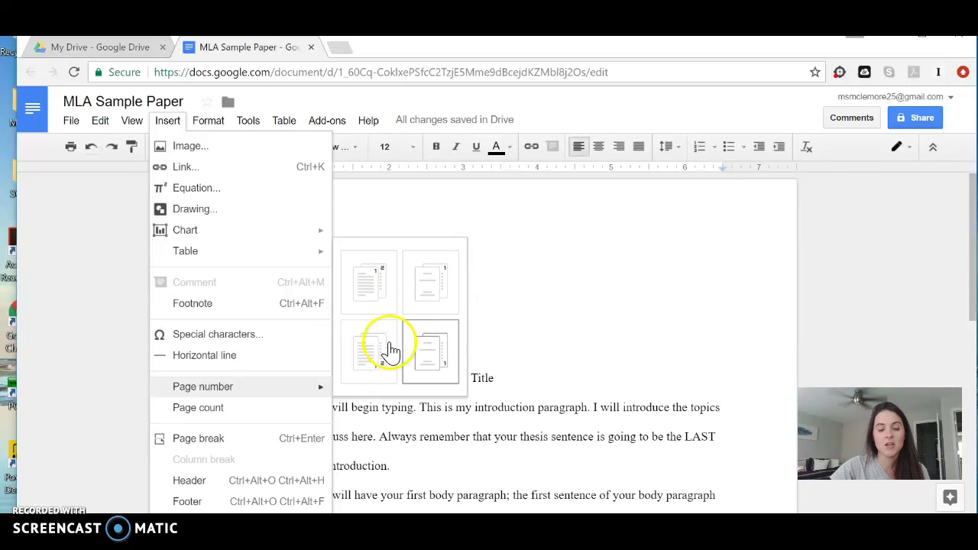
Insert top-right page numbers with 'Your Last Name' before the number, and select the header line
click(373, 274)
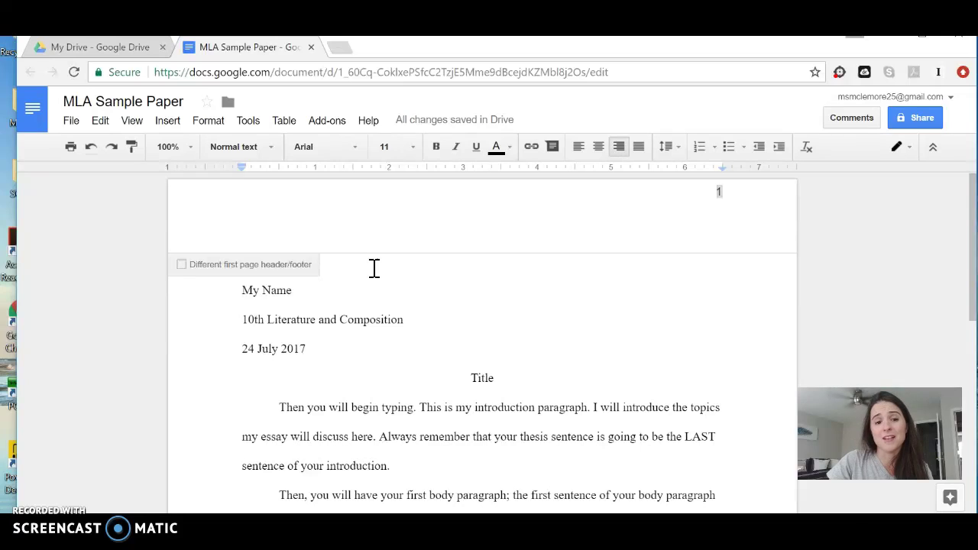
text(Las)
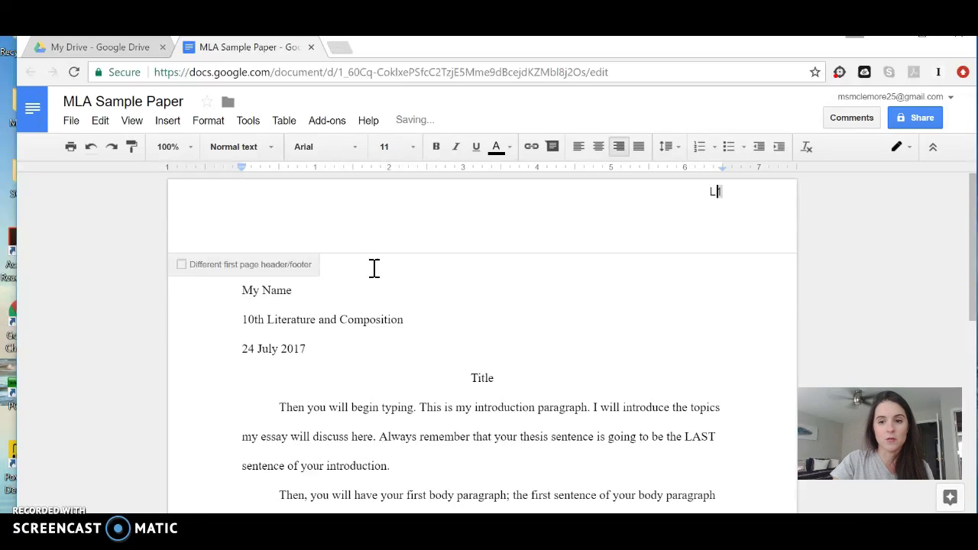
text(ur Last Name)
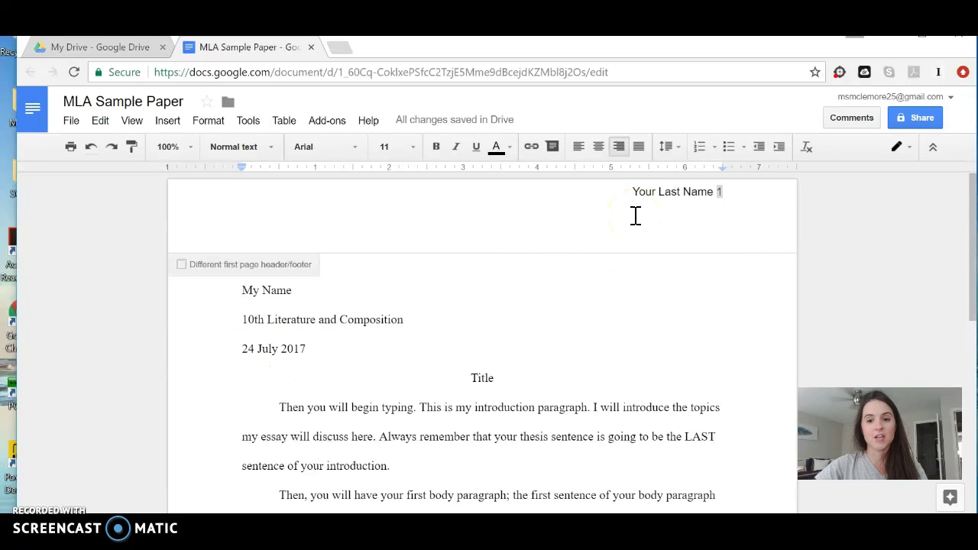
drag(630, 192, 744, 199)
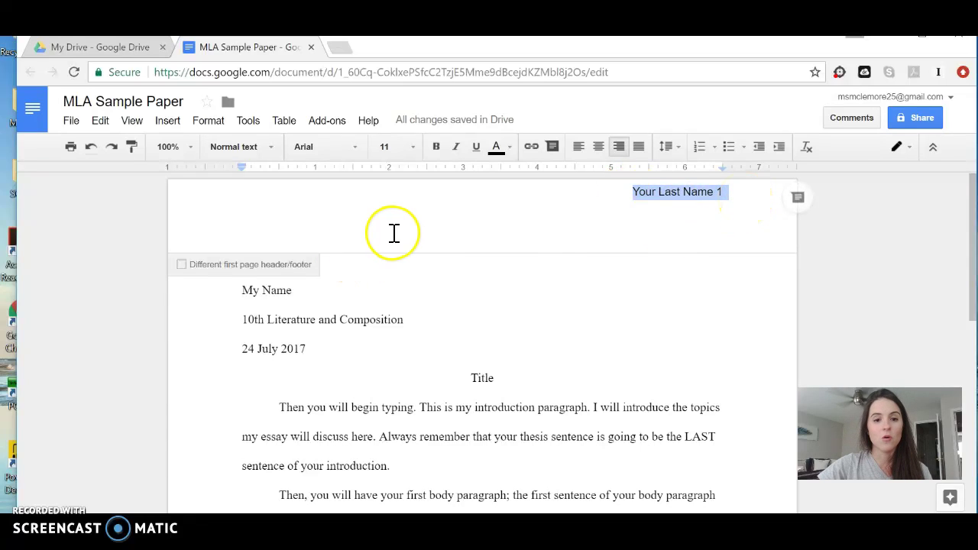
key(Left)
key(ctrl+a)
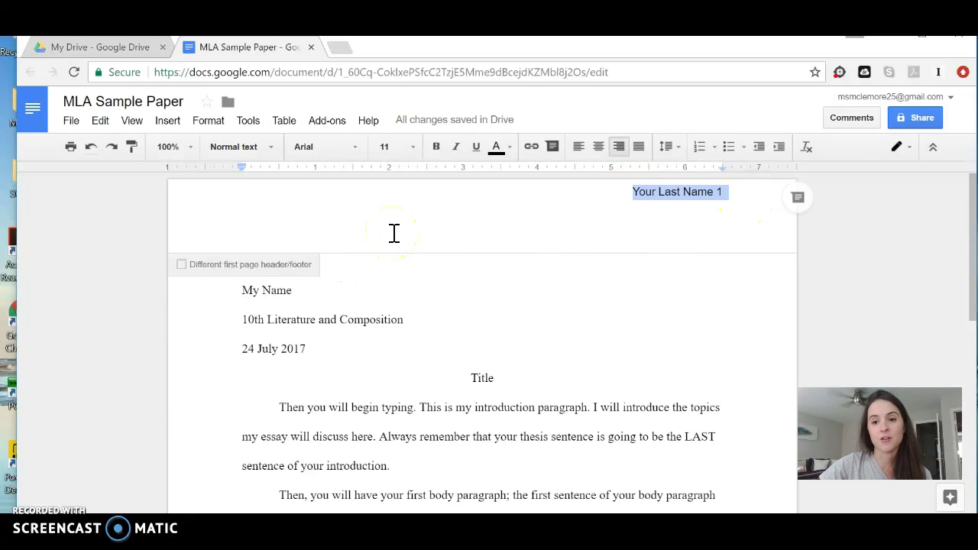
Set the header text to 12 pt Times New Roman
click(363, 157)
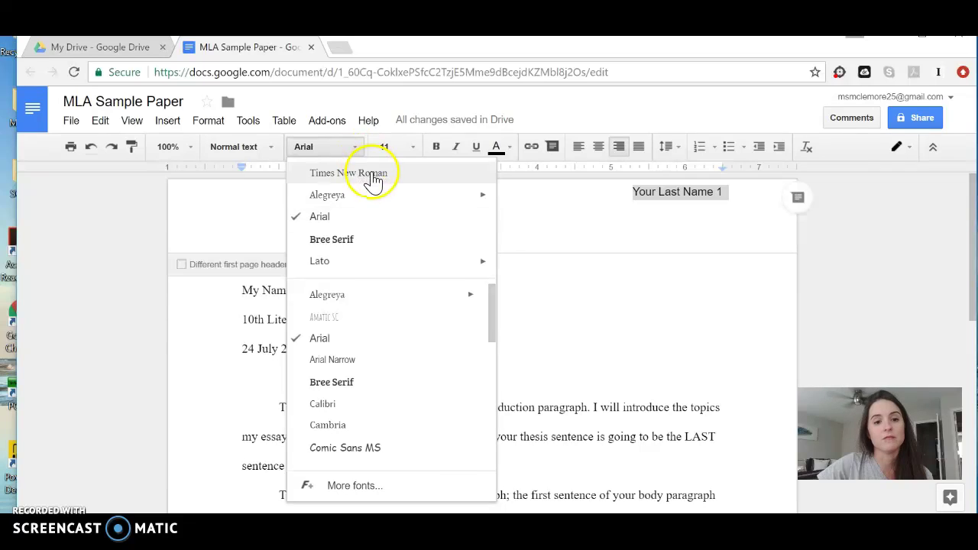
click(372, 180)
click(408, 148)
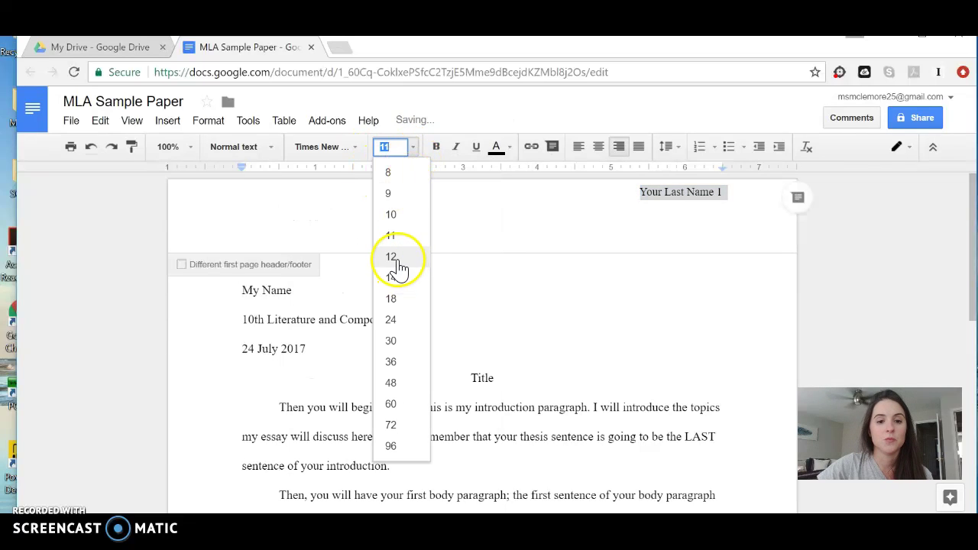
click(398, 260)
click(604, 341)
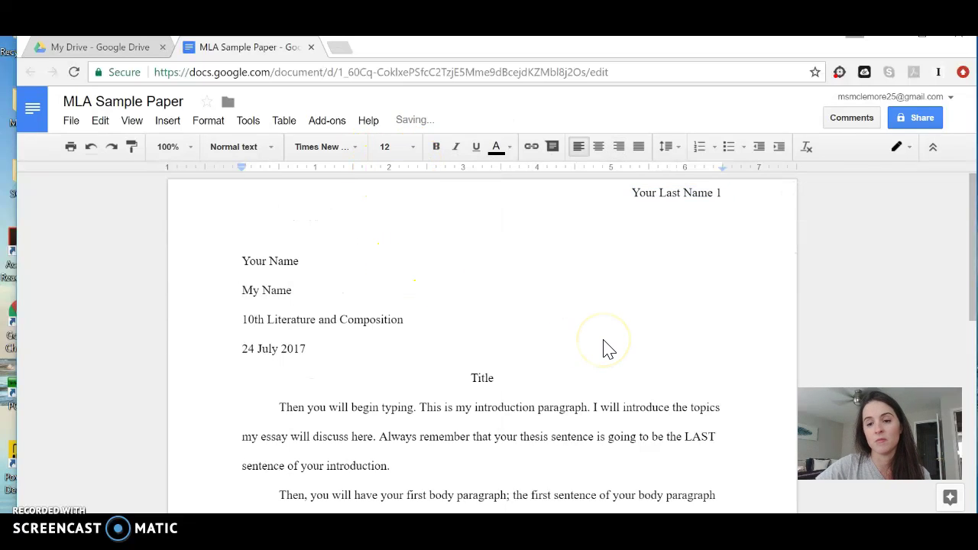
scroll(605, 340, down, 6)
scroll(604, 341, up, 6)
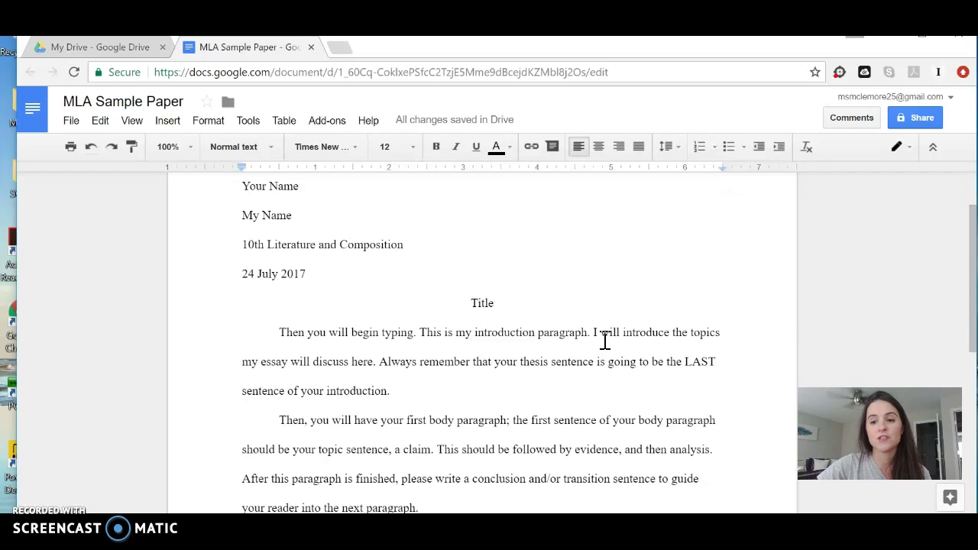
click(723, 194)
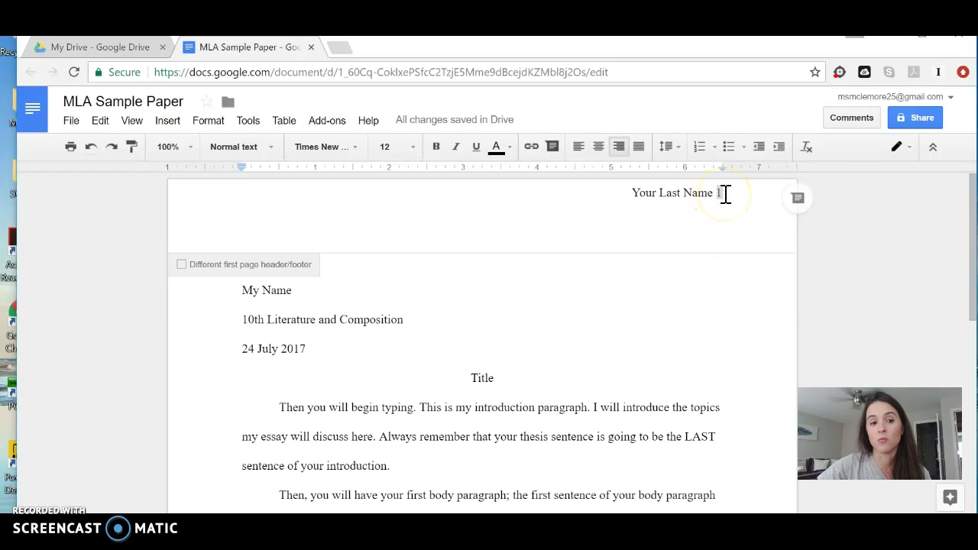
Return to the body and start a new indented paragraph after the first body paragraph
click(168, 122)
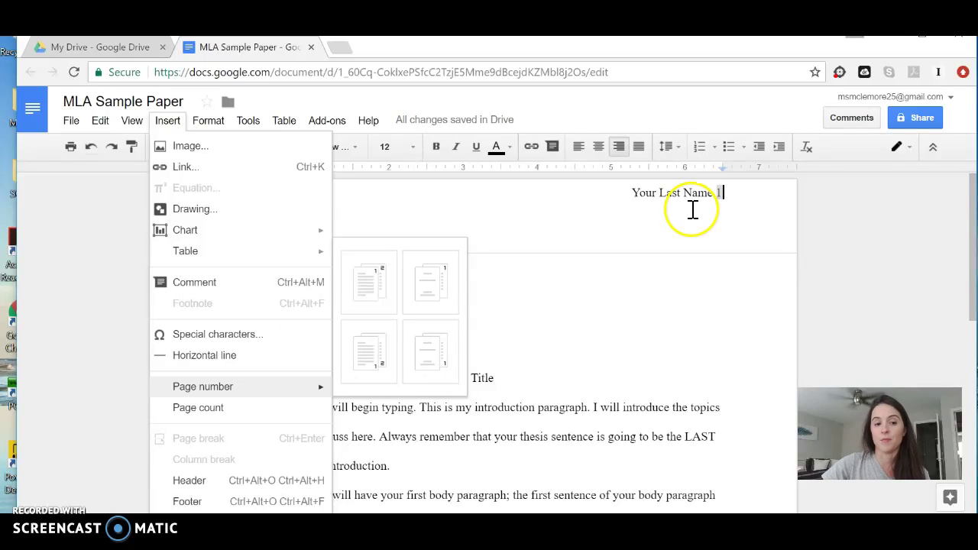
click(605, 382)
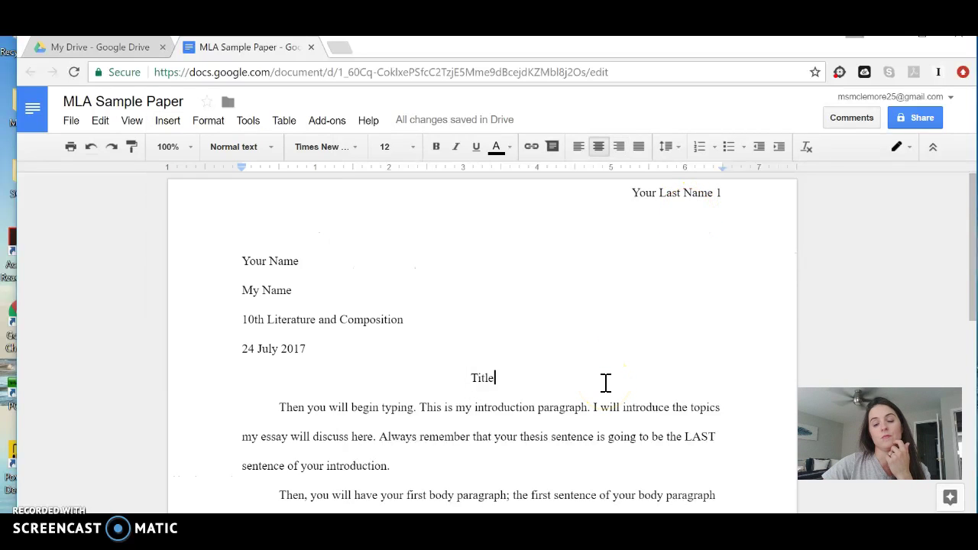
scroll(605, 382, down, 15)
click(571, 332)
scroll(571, 332, up, 2)
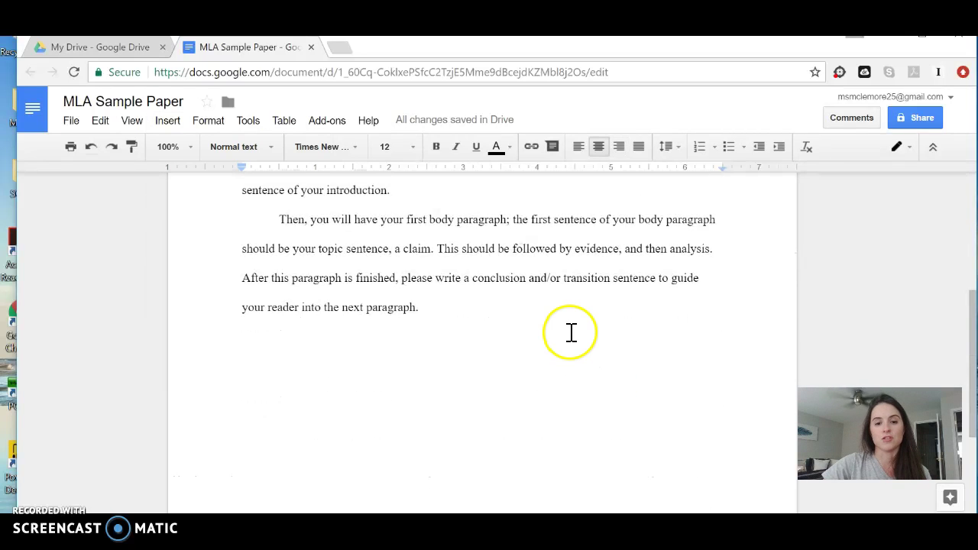
click(515, 316)
key(Return)
key(Tab)
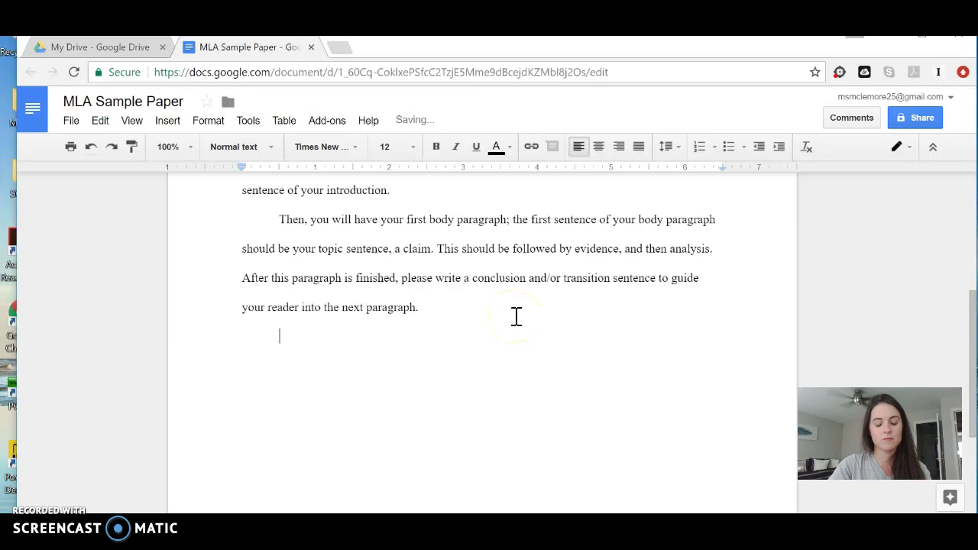
Type filler Z text and add blank lines so it reaches page 2, headed 'Your Last Name 2'
text(ZZZZZZZZZZZZZZZZZZZZZZZZZZZZ)
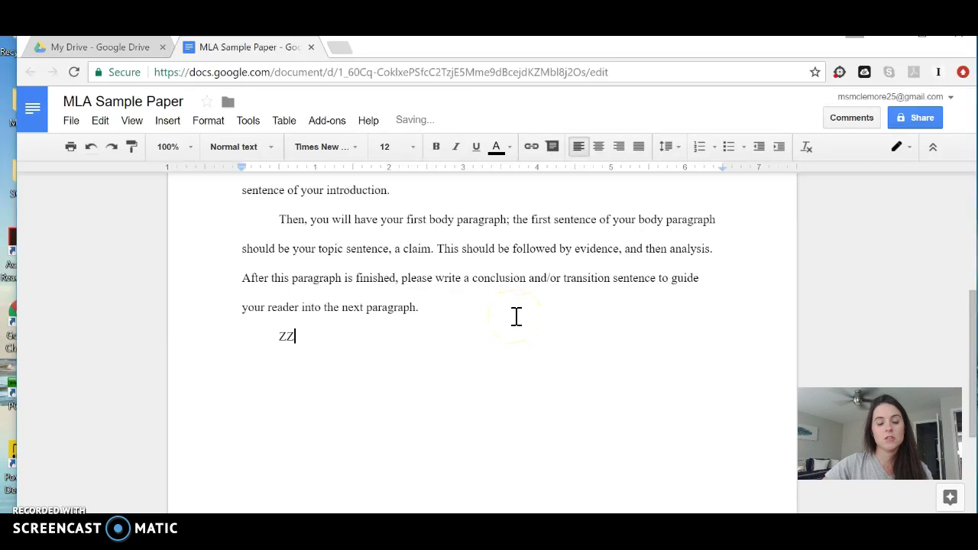
text(ZZZZZZZZZZZZZZZZZZZZZZZZZZZZZZZZZZZZZZZZZZZZZZZZZZZZZZZZZZZZZ)
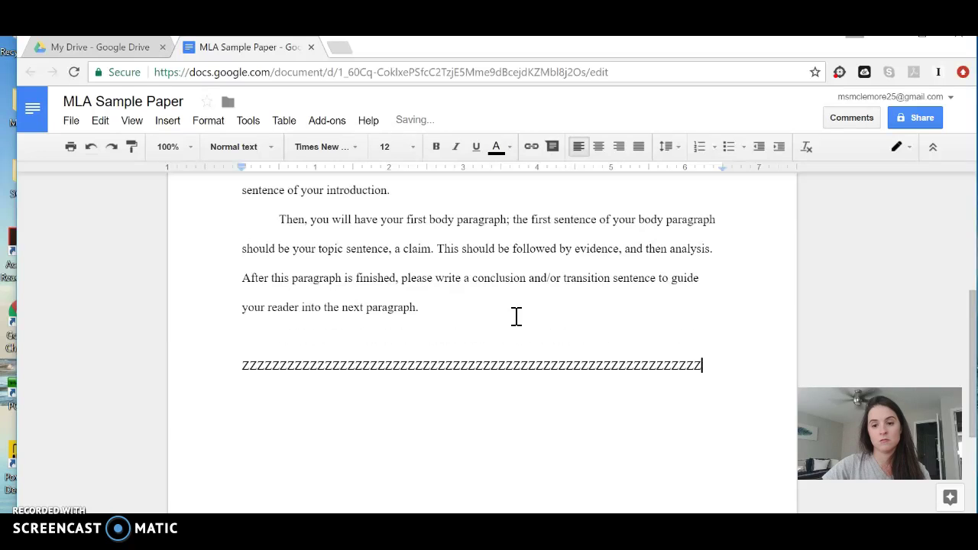
text(ZZZZZZZZZZZZZZZZZZZZZZZZZZZZZZZZZZZZZZZZZZZZZZZZZZZZZZZZZZZZZZZZZZZZZZZZZZZZZZZZZZZZZZZZZZZZZZZZZZZZZZZZZZZZZZZZZZZZZZZZZZ)
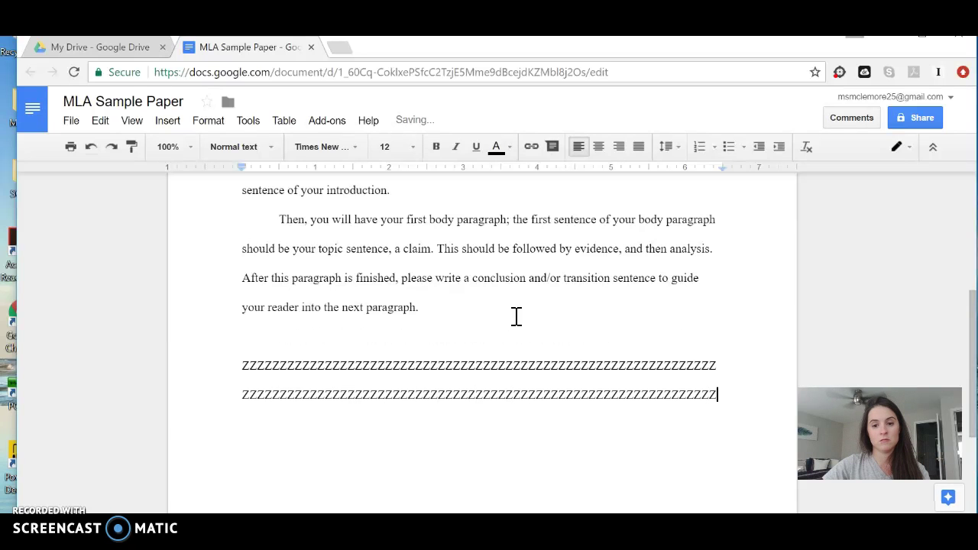
text(ZZZZZZZZZZZZZZZZZ)
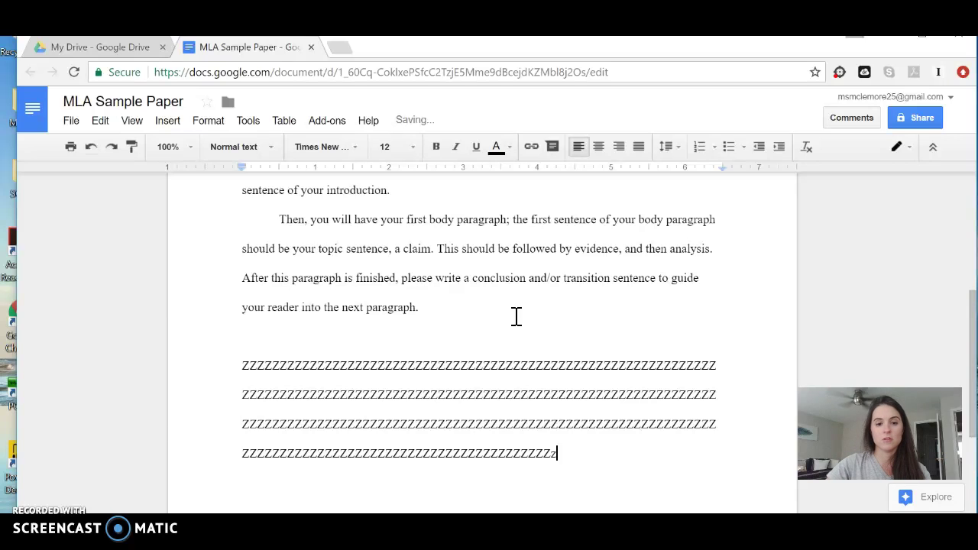
click(469, 327)
key(Return)
key(Return)
key(Return)
key(Return)
key(Return)
key(Return)
key(Return)
key(Return)
key(Return)
key(Return)
key(Return)
key(Return)
key(Return)
key(Return)
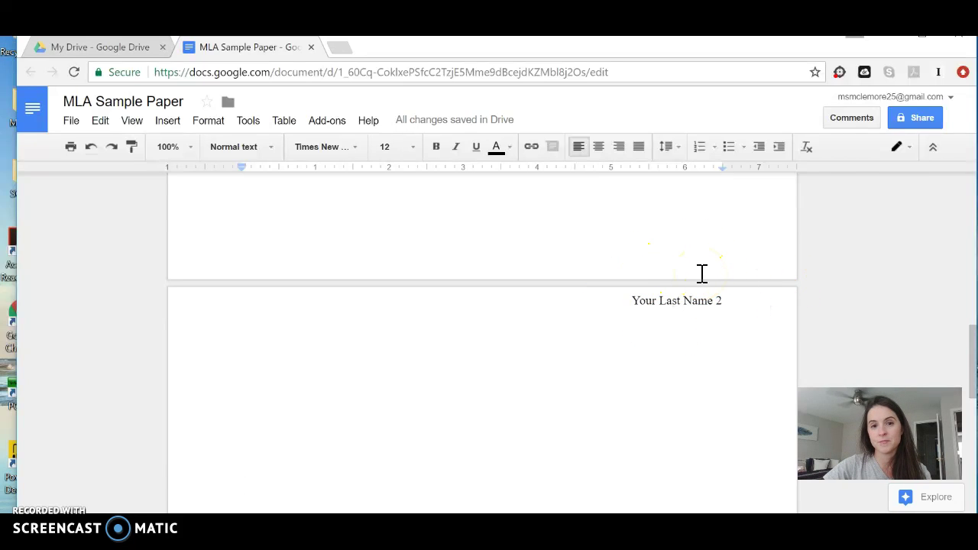
scroll(703, 273, up, 9)
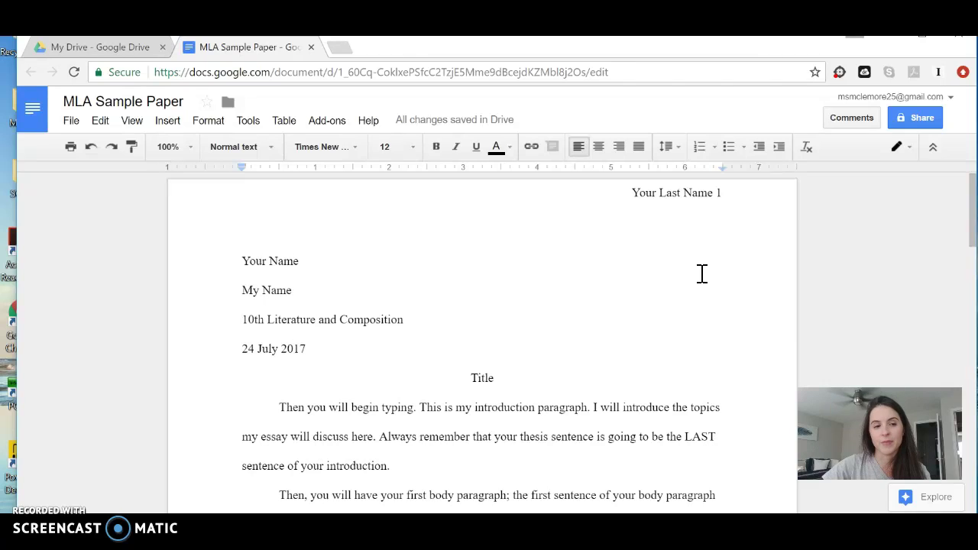
Turn on link sharing for the paper, set it to 'can edit', and close the sharing dialog
click(926, 122)
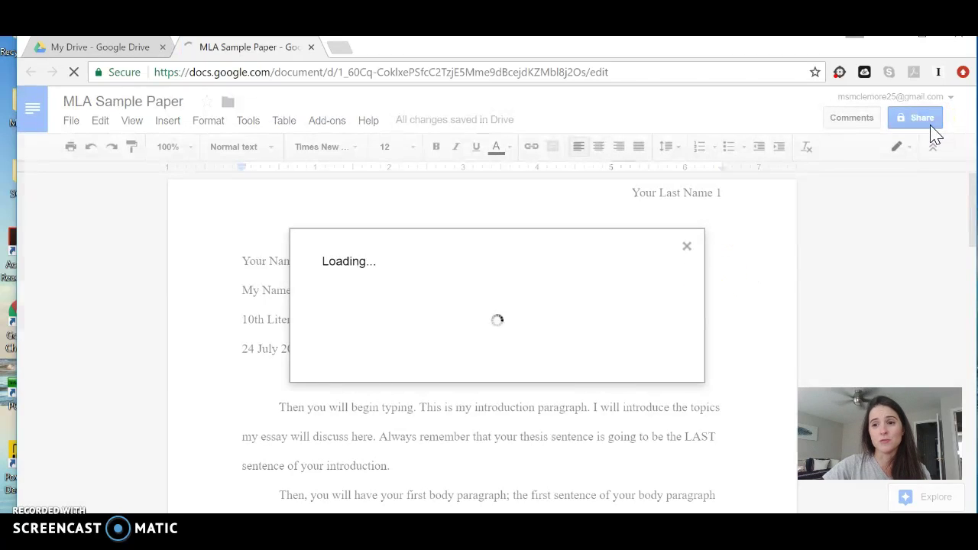
click(631, 233)
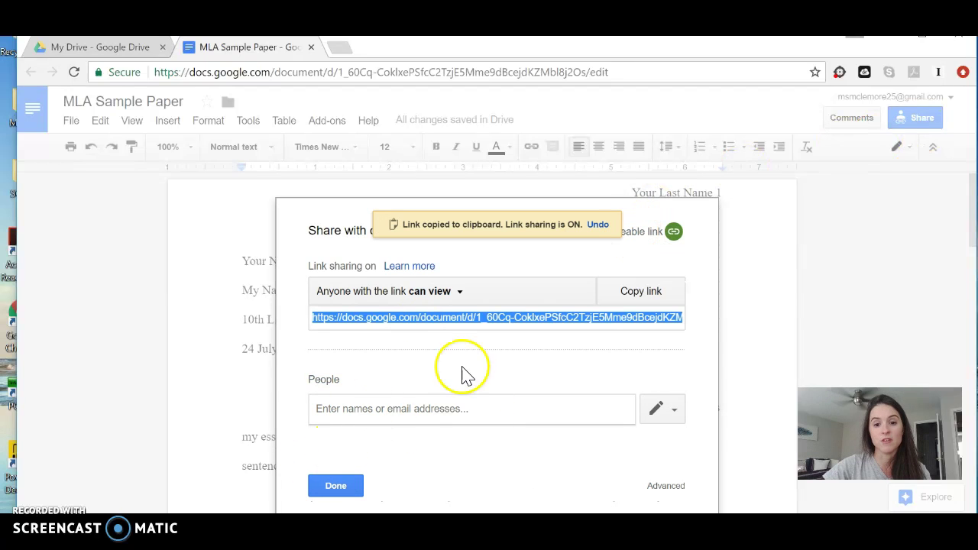
click(460, 298)
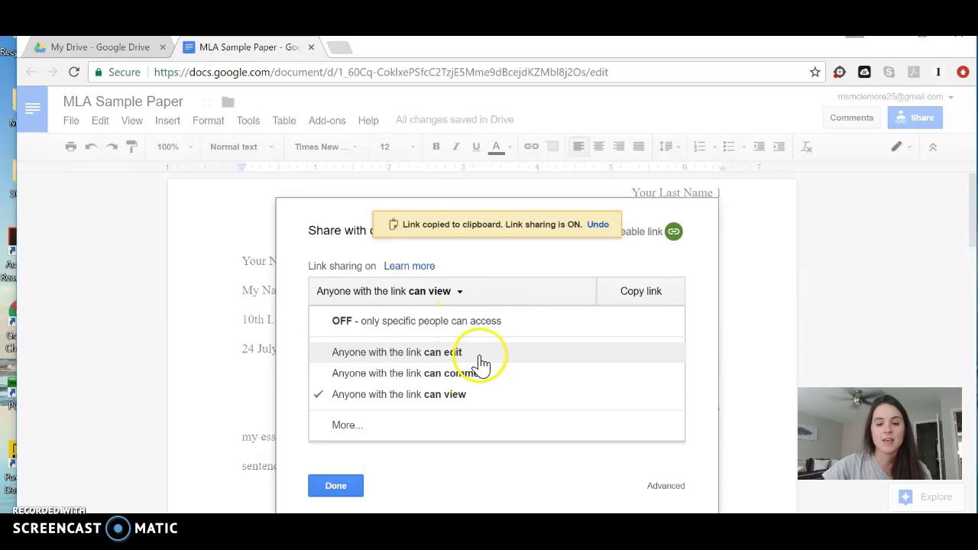
click(480, 356)
click(479, 318)
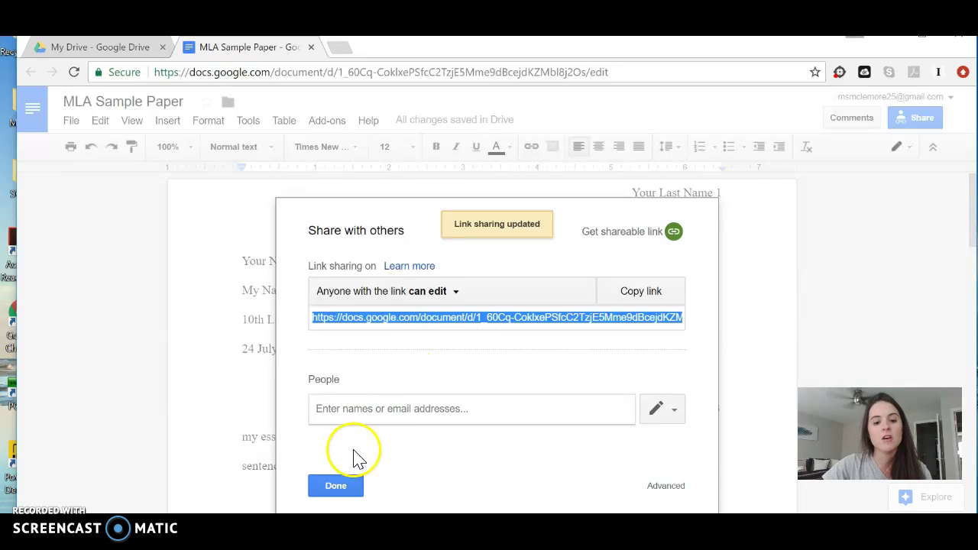
click(336, 486)
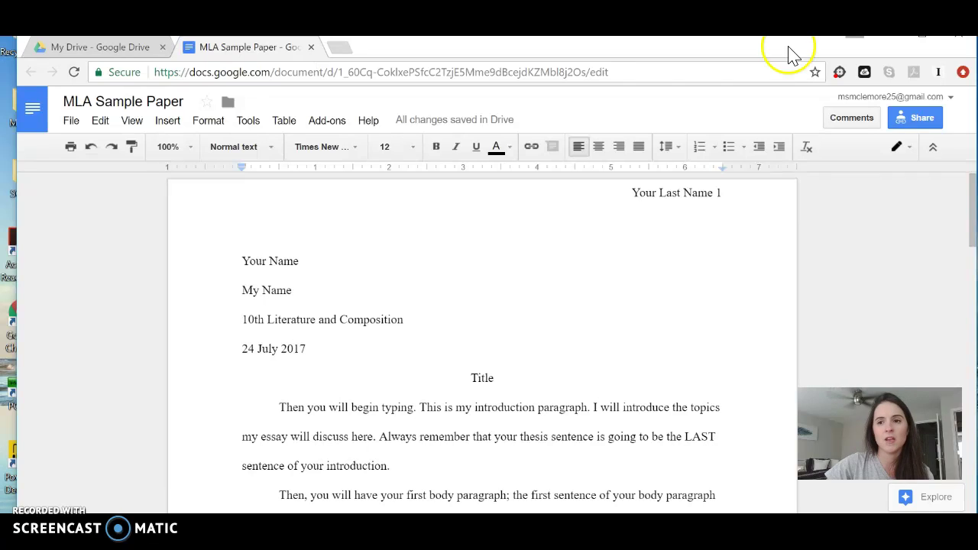
Minimize the browser, bring the Word window forward, and go to File > New
click(855, 36)
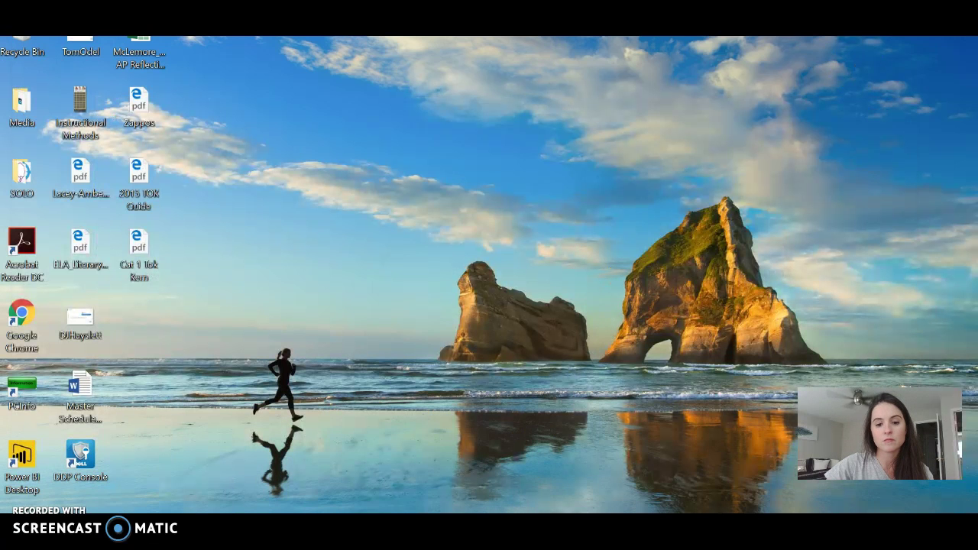
mouse_move(503, 544)
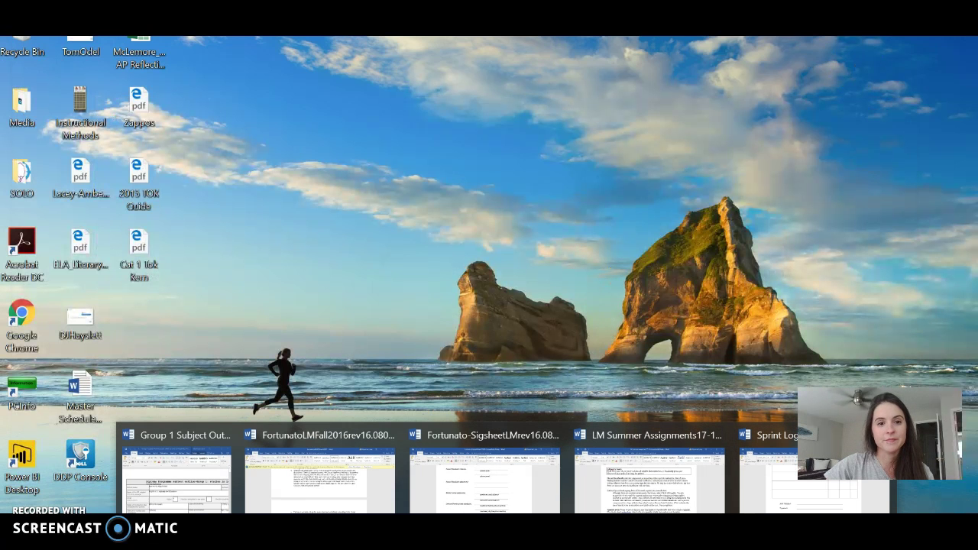
click(703, 486)
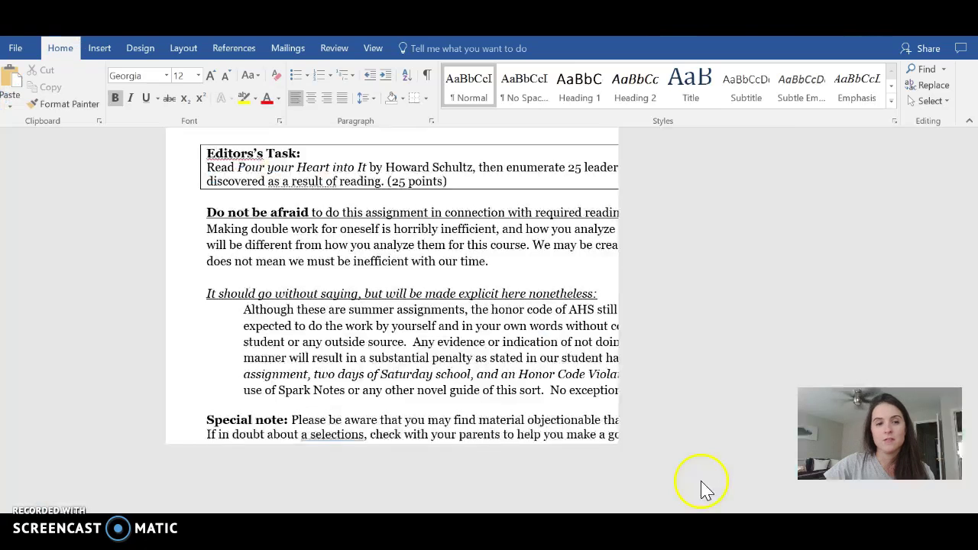
click(12, 48)
click(29, 100)
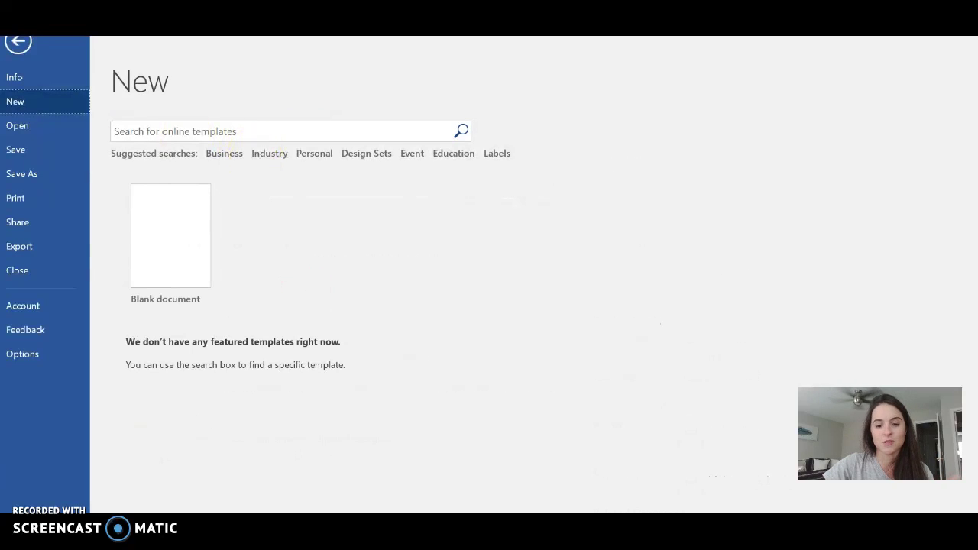
mouse_move(506, 547)
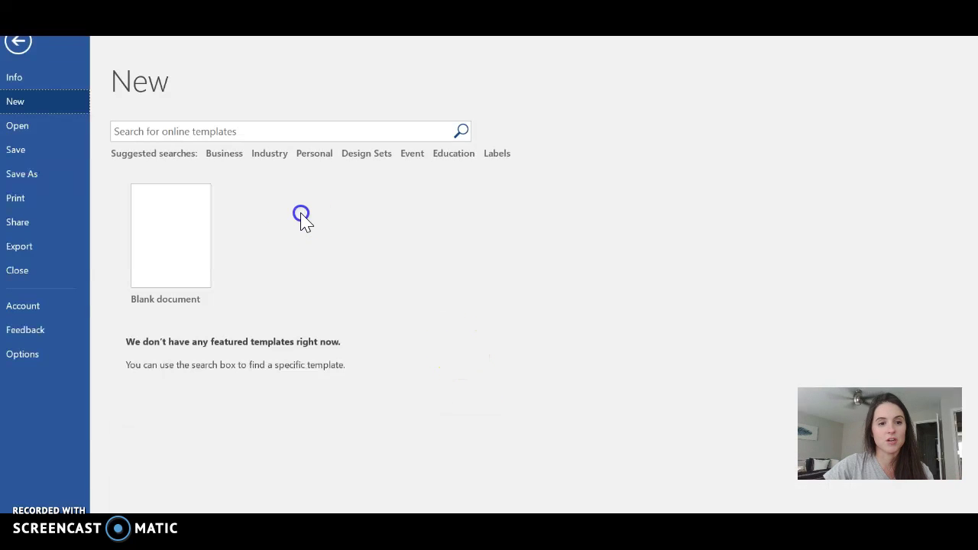
Create a blank document with lines Your Name, My Name Course Name (10th Literature and Composition), 24 July 2017, then select all
click(168, 232)
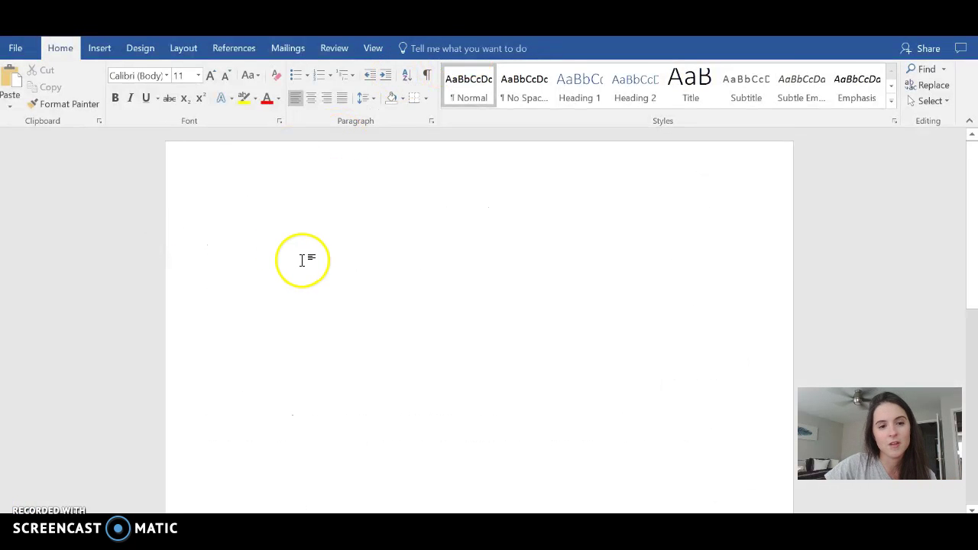
text(Your Name)
key(Return)
text(My Name )
text(Course Nam)
text(e)
text( (1oth)
key(BackSpace)
key(BackSpace)
key(BackSpace)
text(0th Literature and )
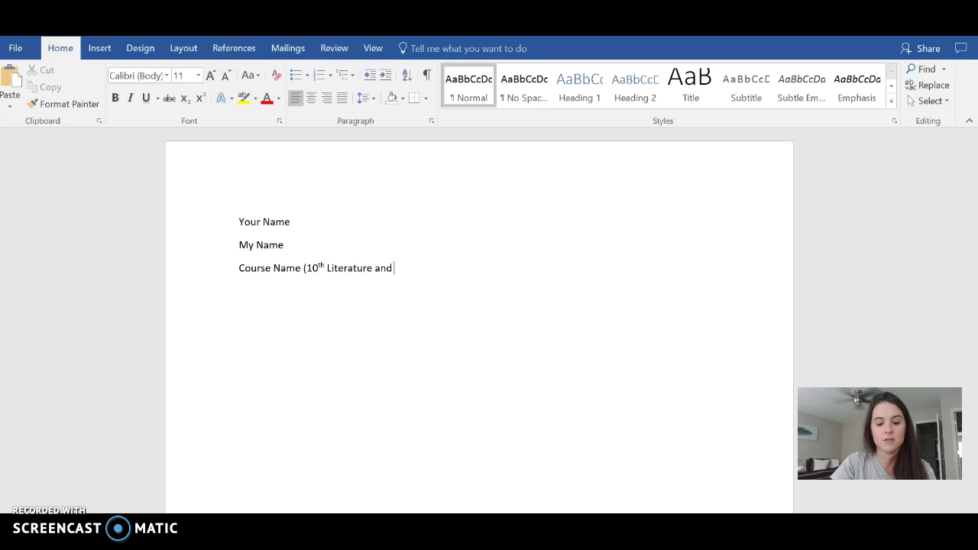
text(Compos)
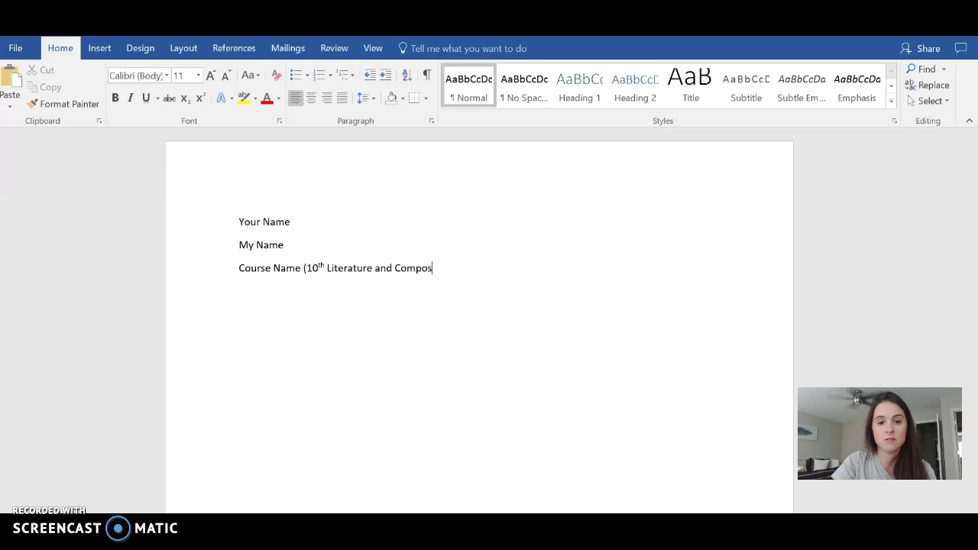
text(ttion))
key(Return)
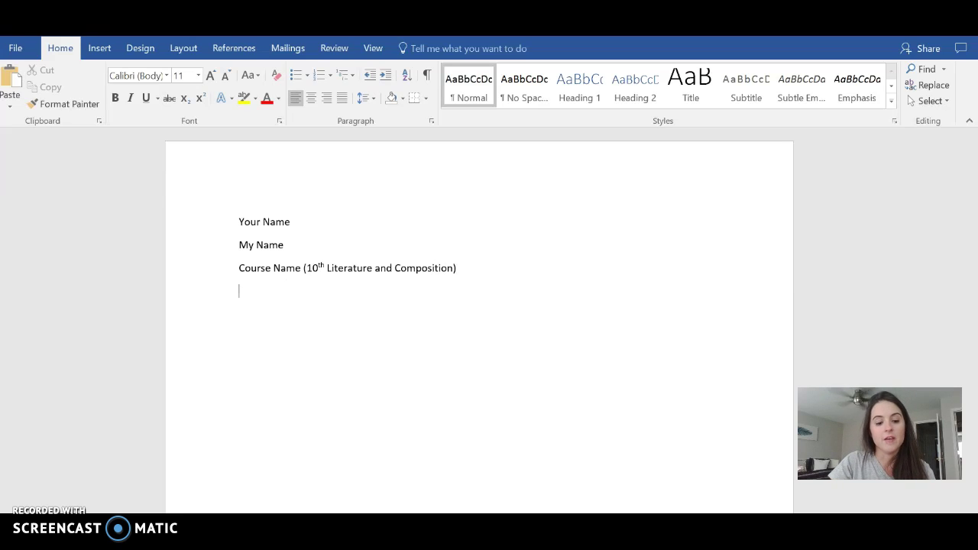
text(24)
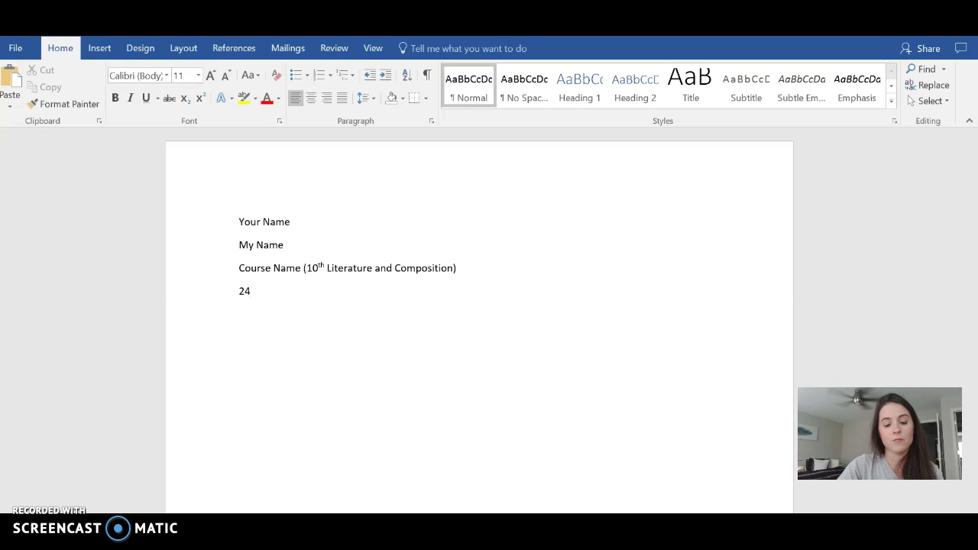
text( July 2017)
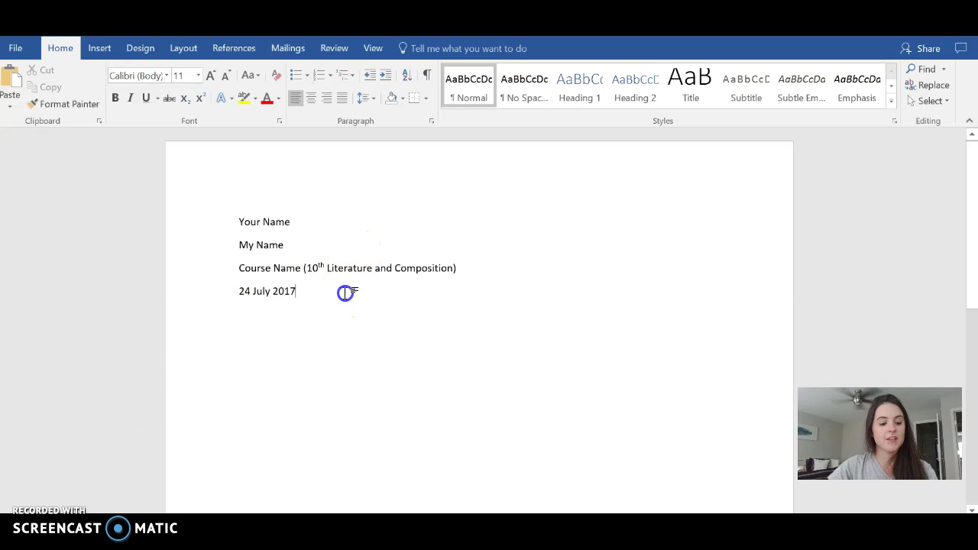
key(ctrl+a)
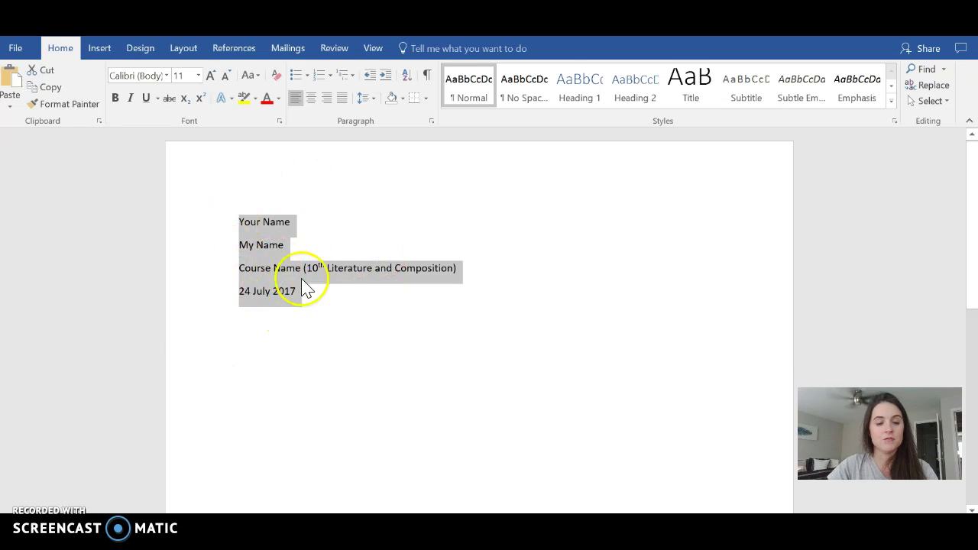
Set the selected heading text to Times New Roman, size 12
click(165, 75)
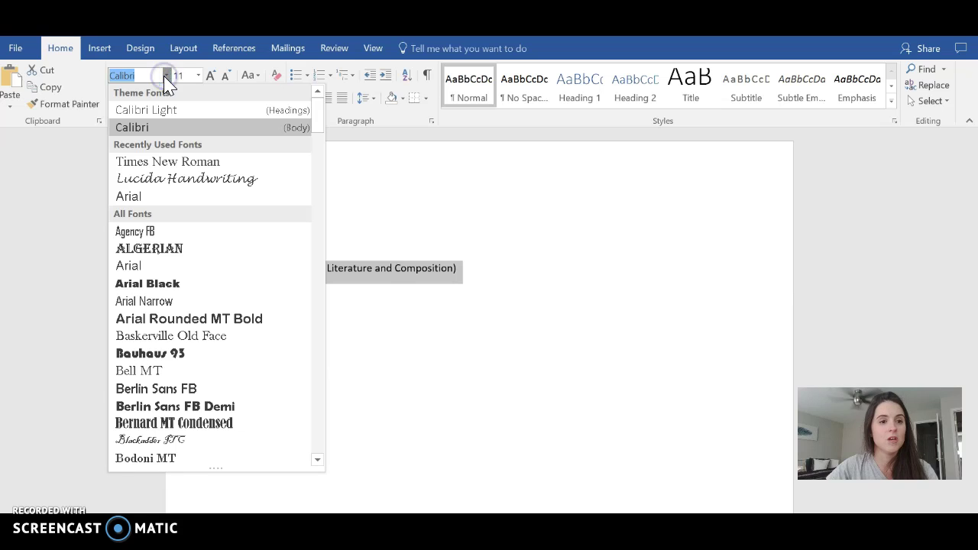
click(175, 161)
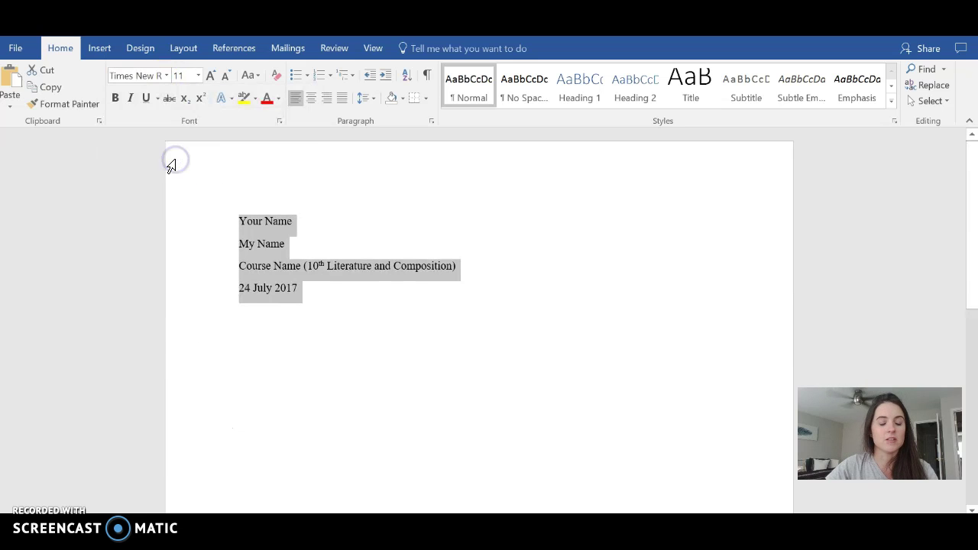
click(198, 76)
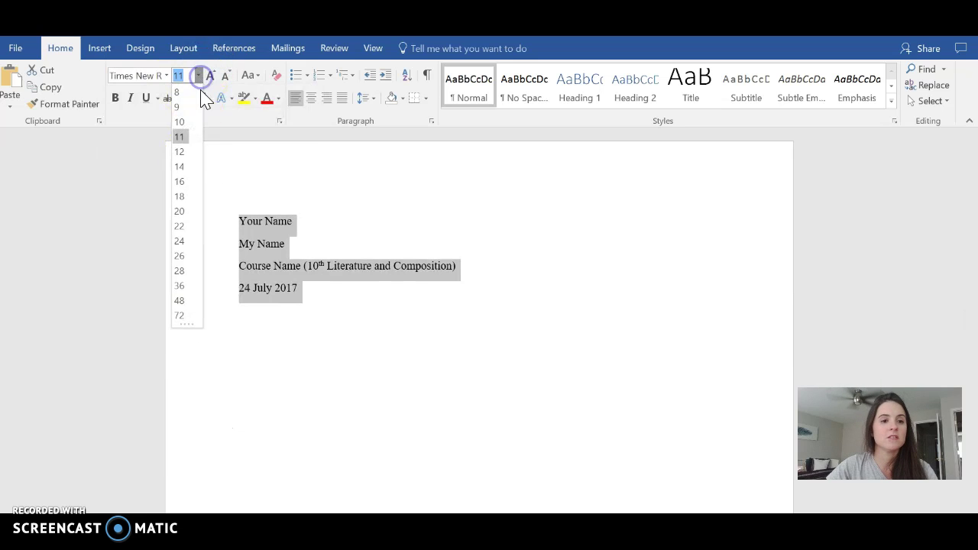
click(182, 155)
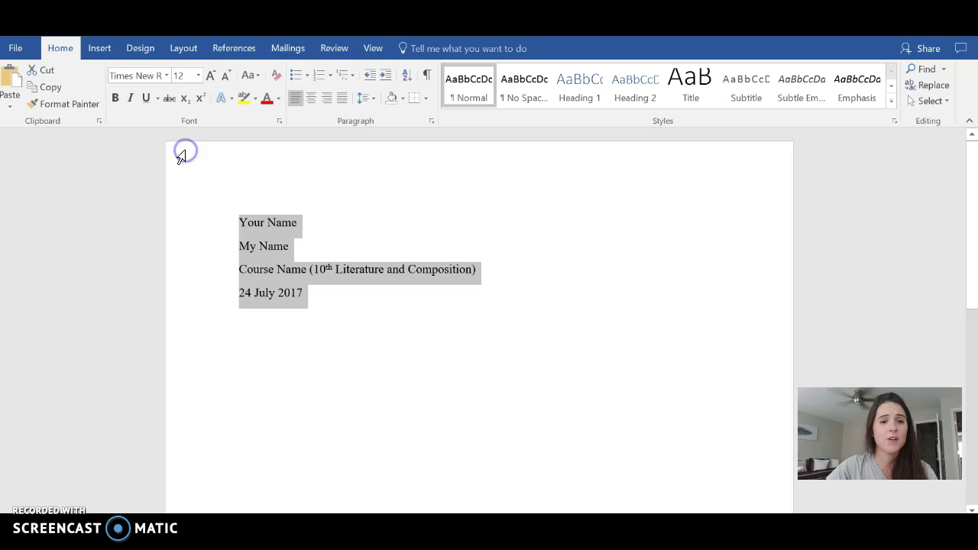
Double-space the heading with no space after paragraphs, then add a new line after the date
click(372, 100)
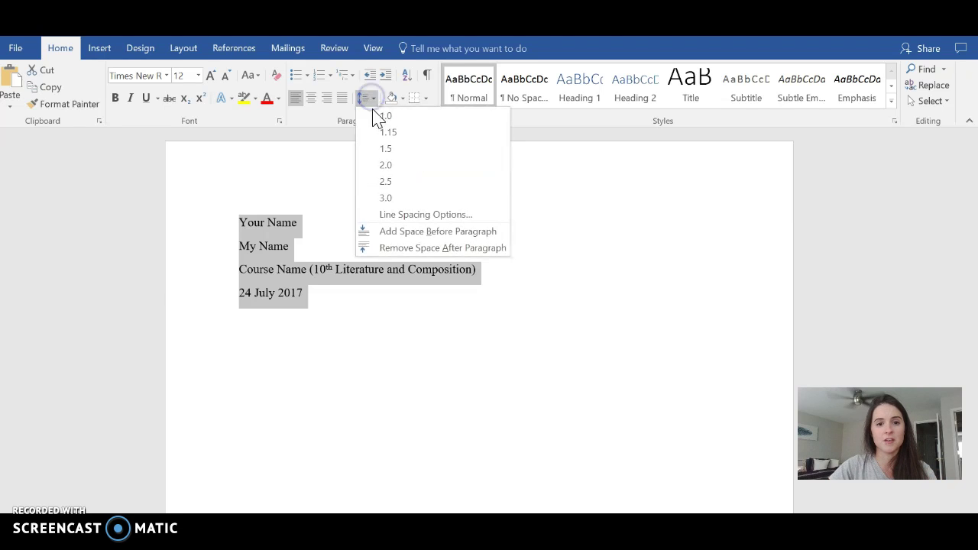
click(396, 170)
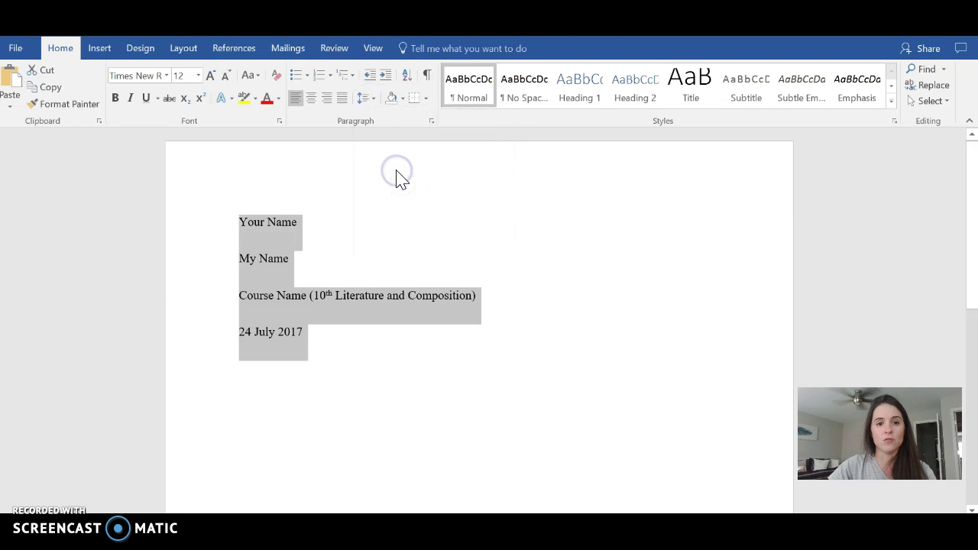
click(367, 99)
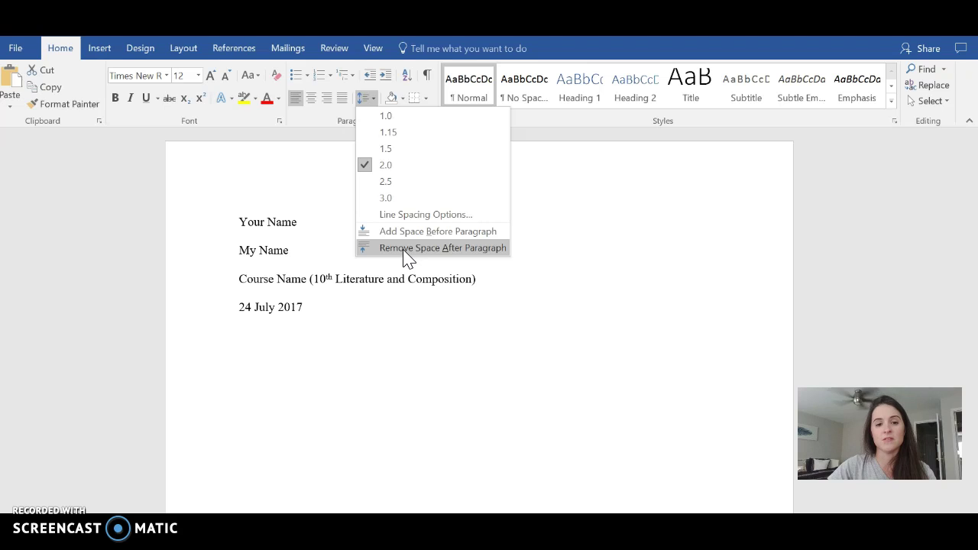
click(405, 249)
key(ctrl+a)
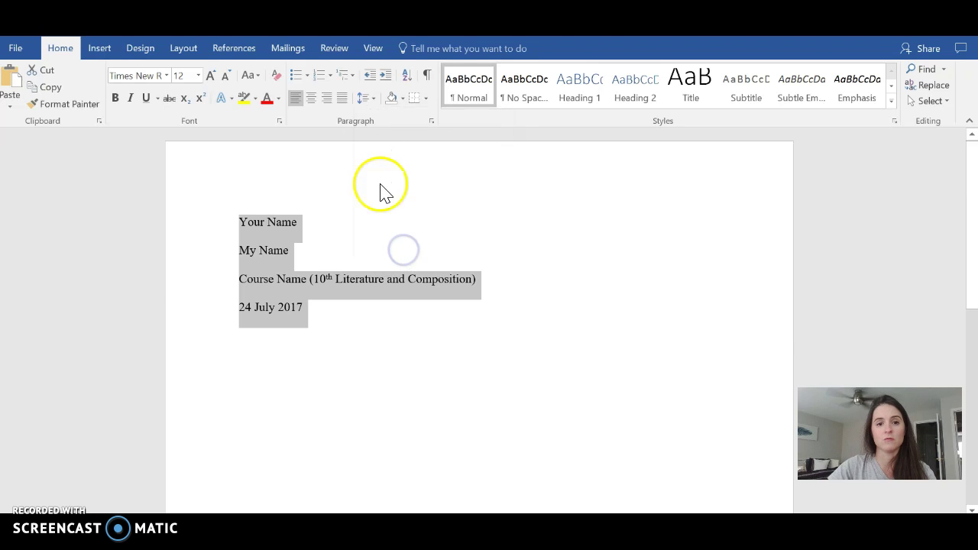
click(366, 99)
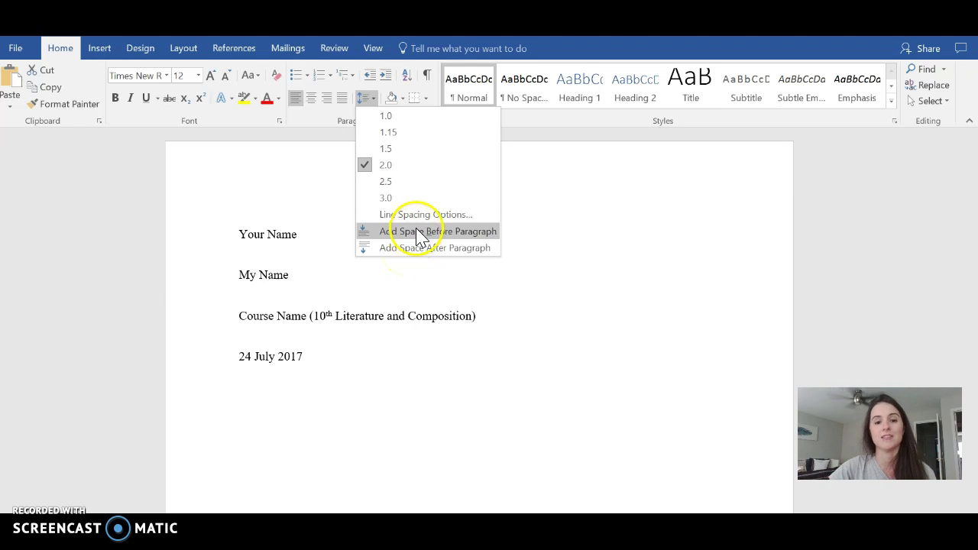
click(358, 298)
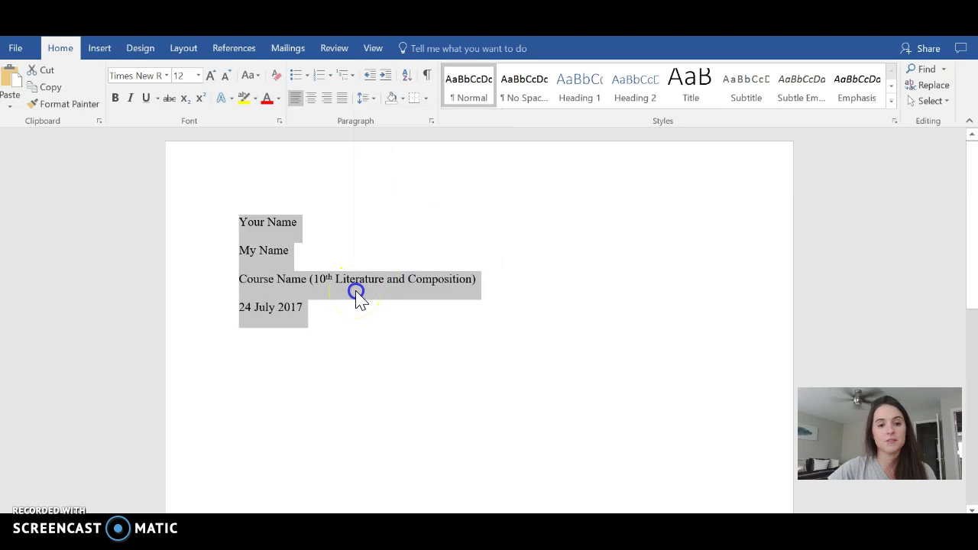
click(339, 326)
key(Return)
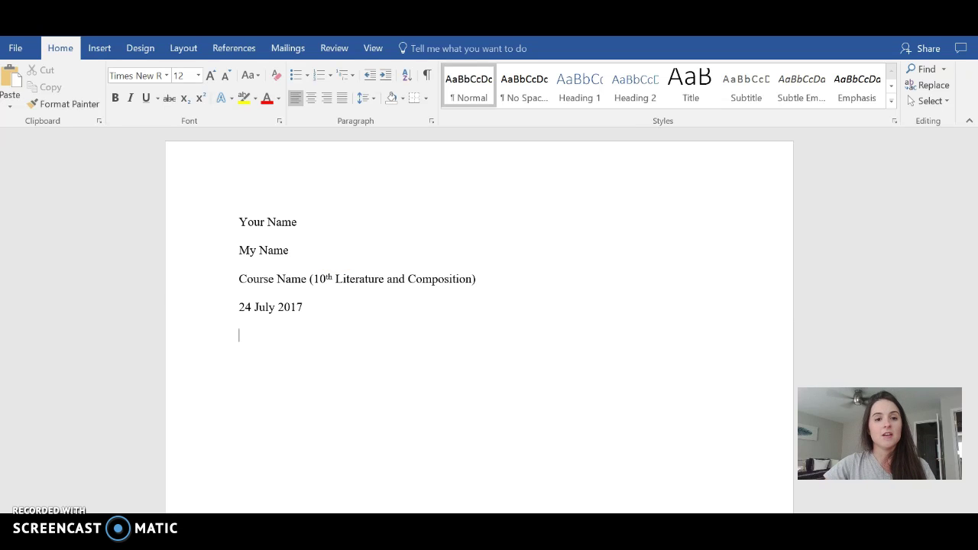
Add a centred 'Title' line and a left-aligned paragraph 'Indent your paragraph and begin typing'
click(311, 99)
text(Title)
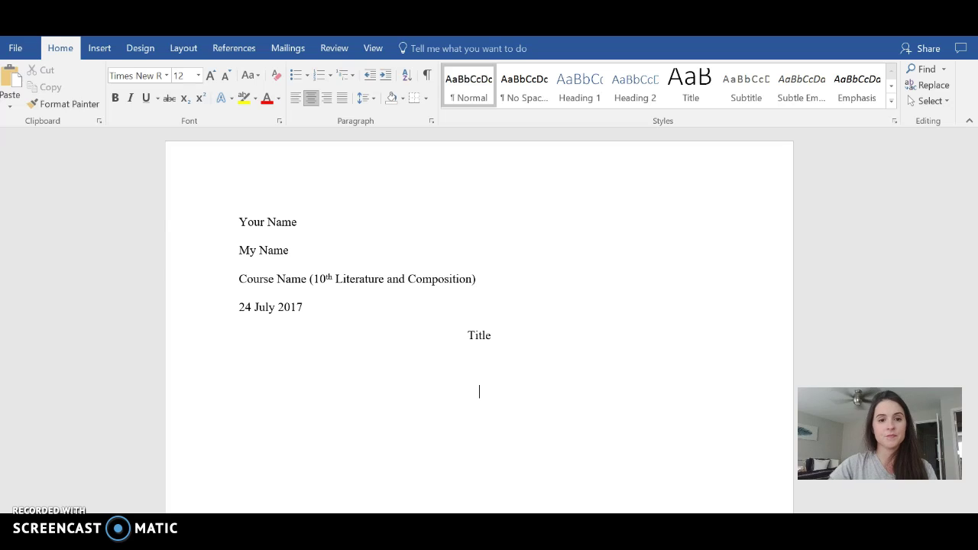
click(295, 100)
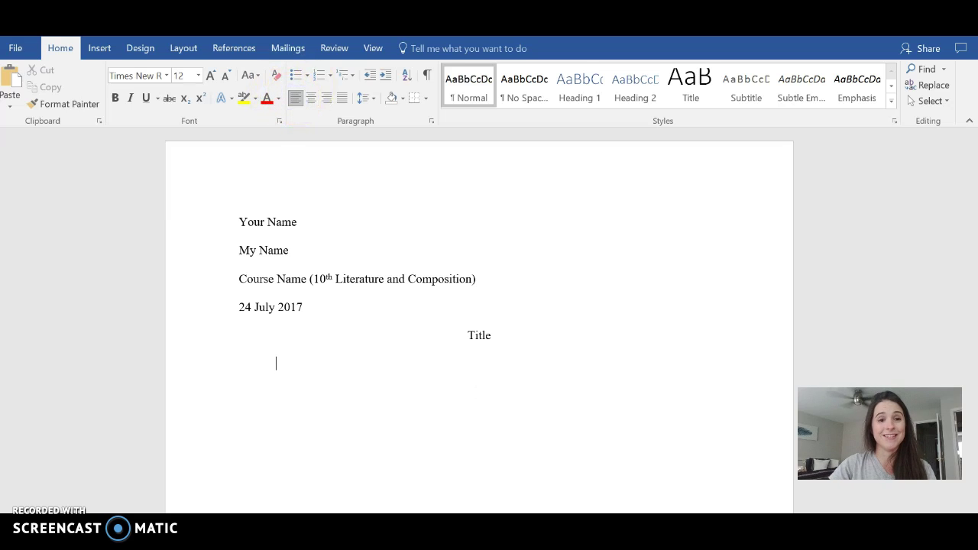
text(Inde)
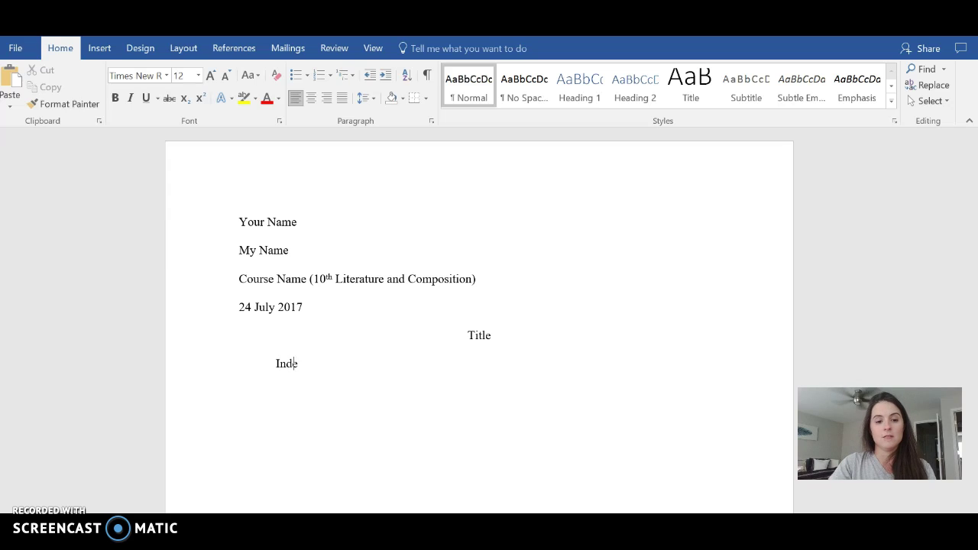
text(nt your paragraph and bei)
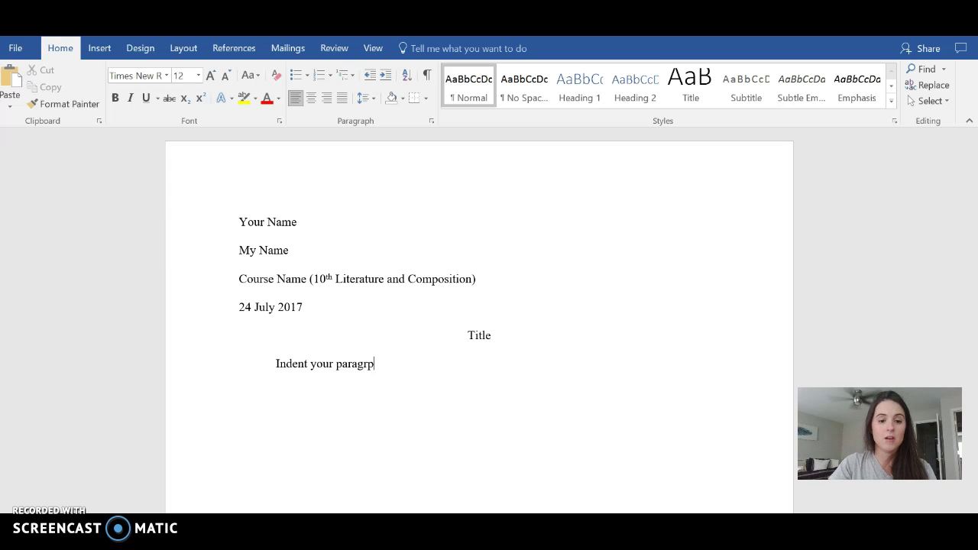
text(gin typing.)
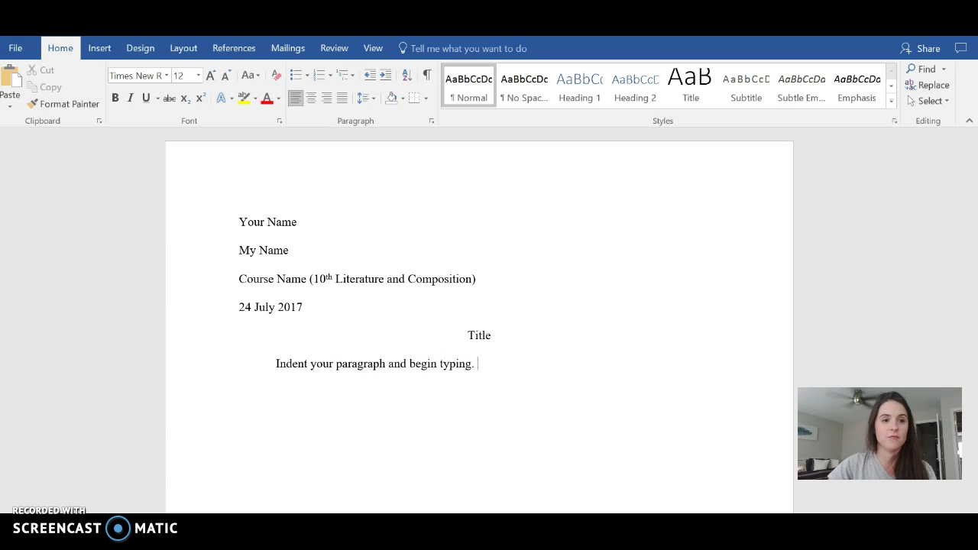
click(100, 55)
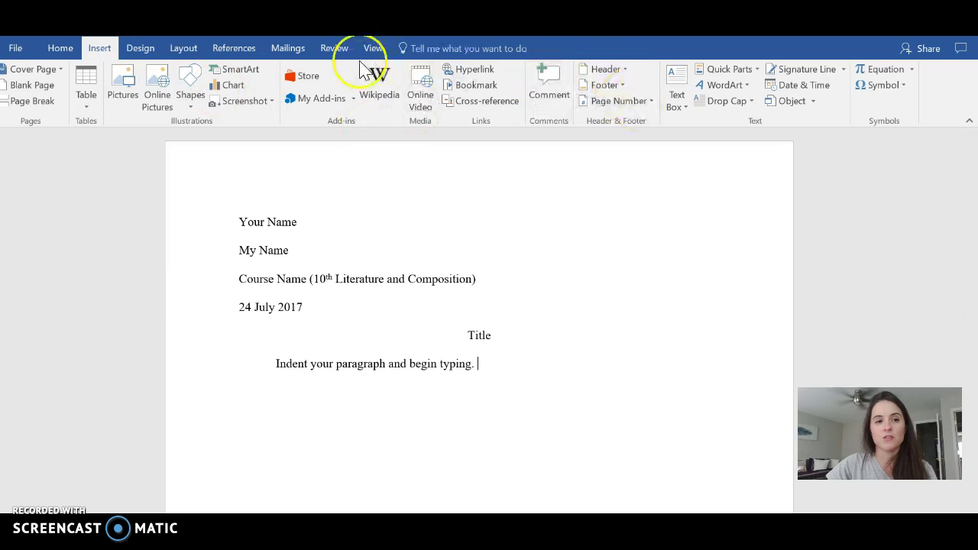
Insert a Top of Page Plain Number 3 page number with 'Your Last Name' before it
click(645, 107)
click(650, 120)
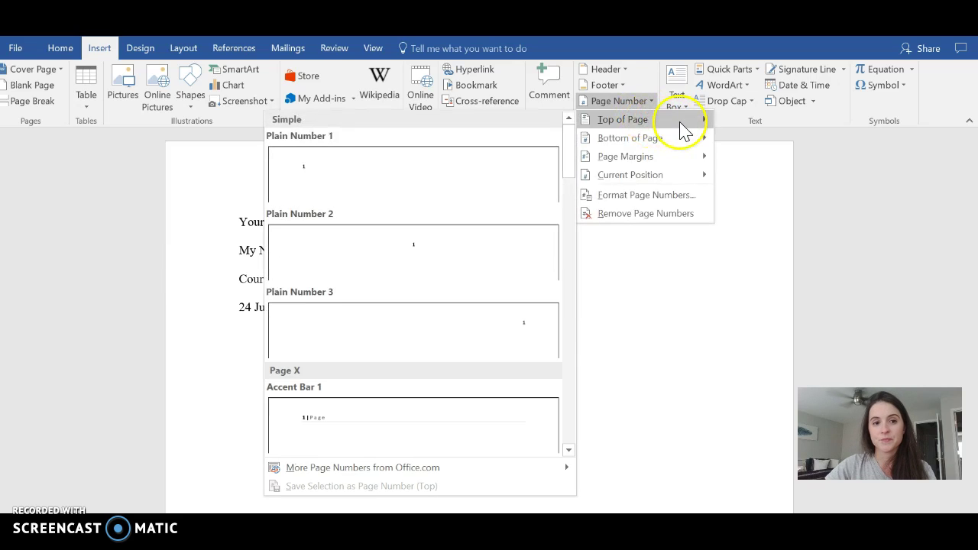
click(489, 328)
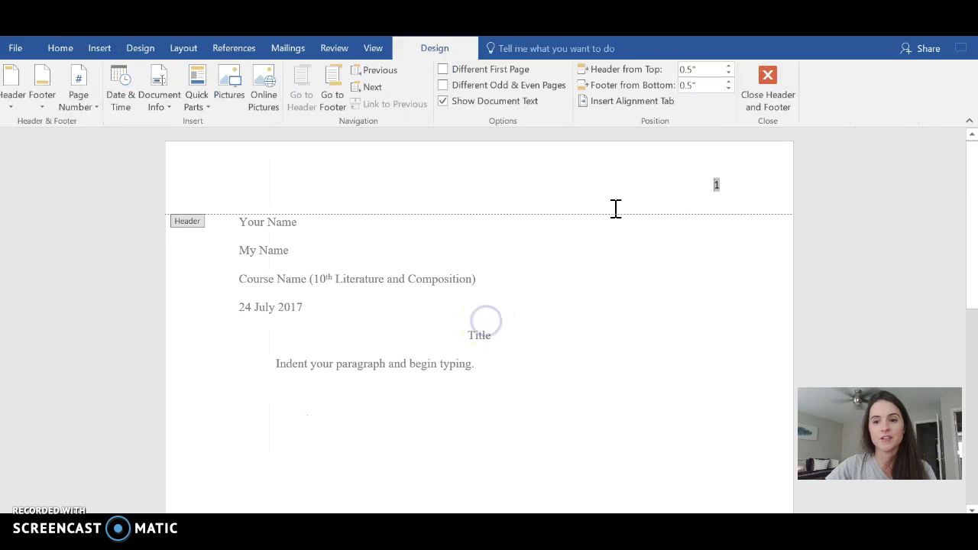
text(Your Last Name)
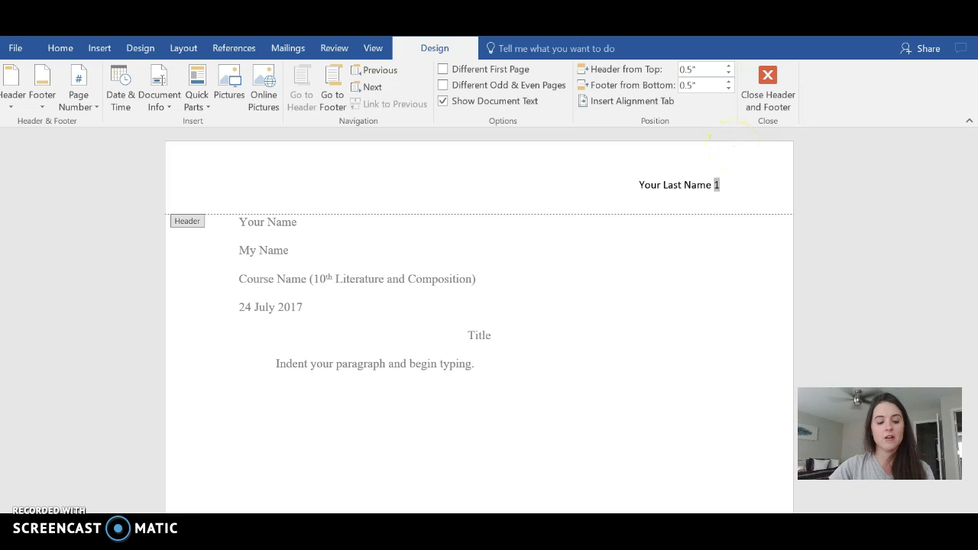
triple_click(687, 185)
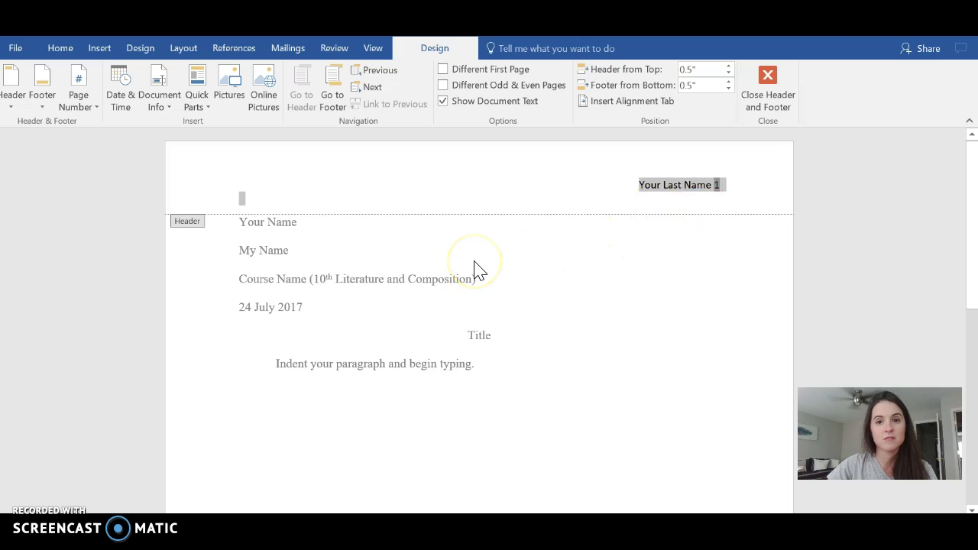
Set the header text to Times New Roman, 12 pt
click(61, 50)
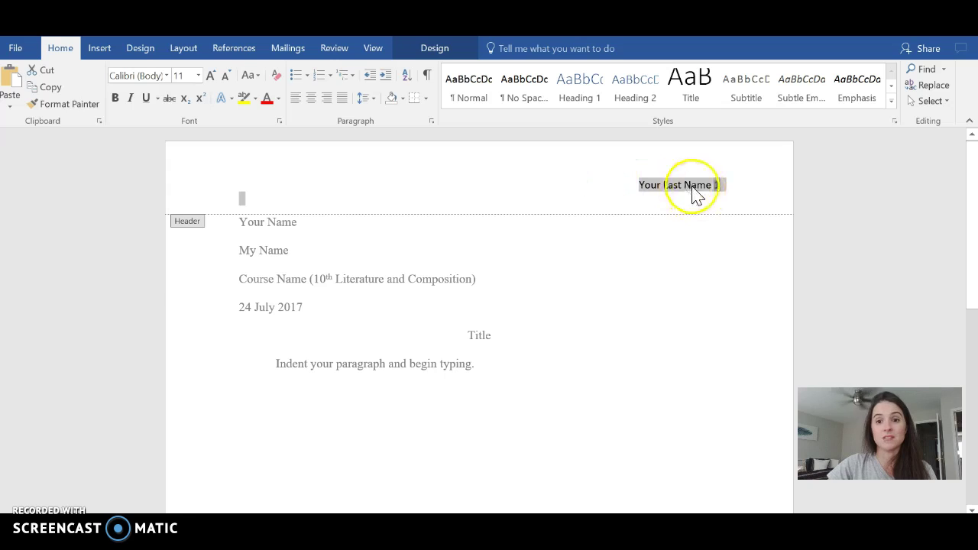
click(166, 76)
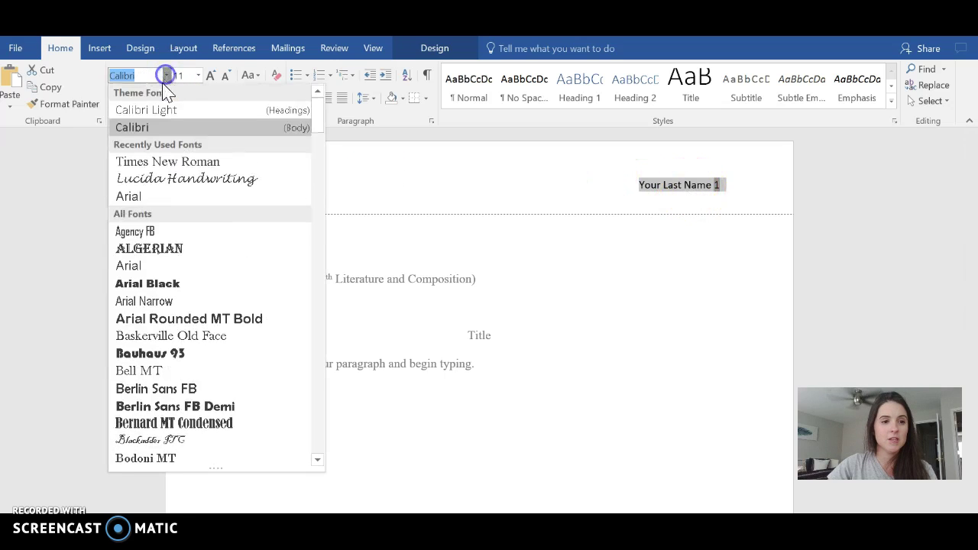
click(166, 162)
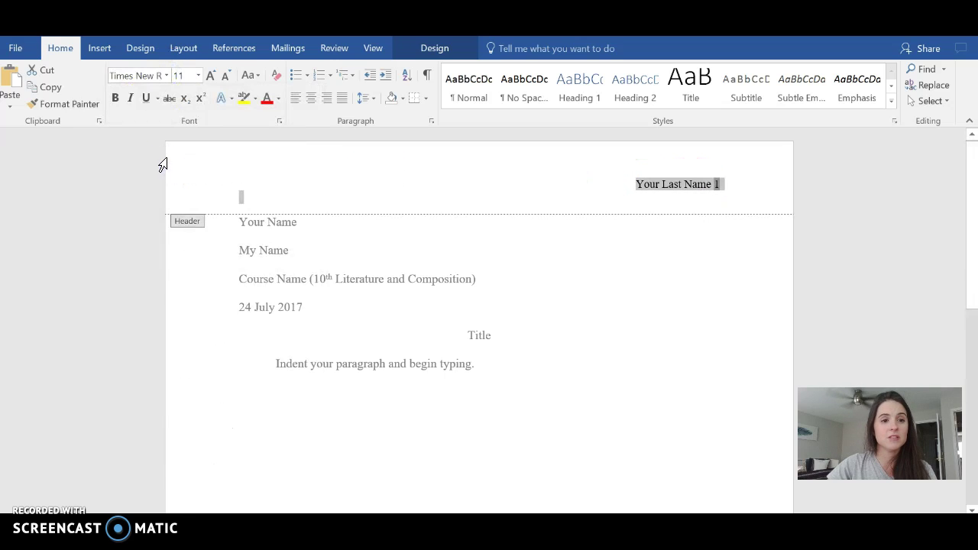
click(198, 76)
click(178, 151)
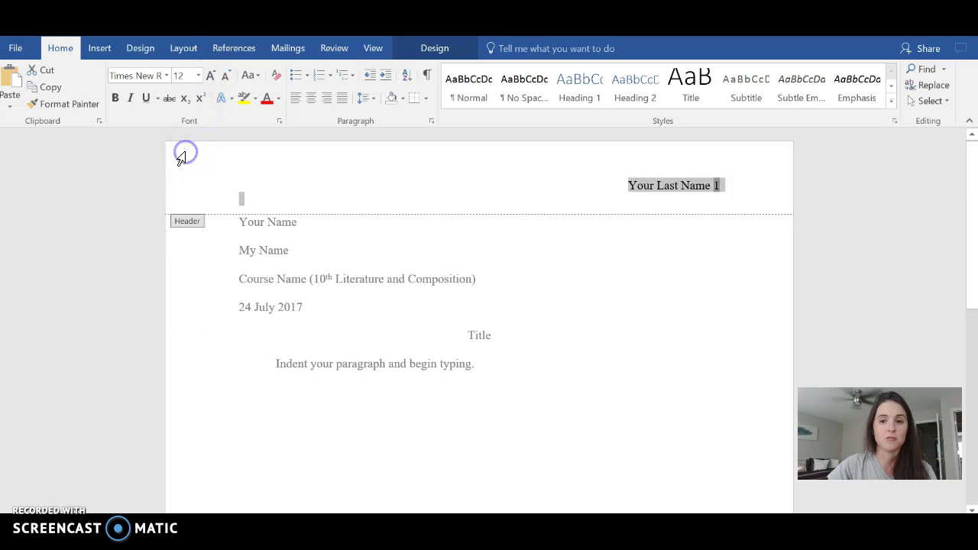
Close the header by double-clicking the body, toggle it open and closed twice, then switch to Google Docs
double_click(416, 430)
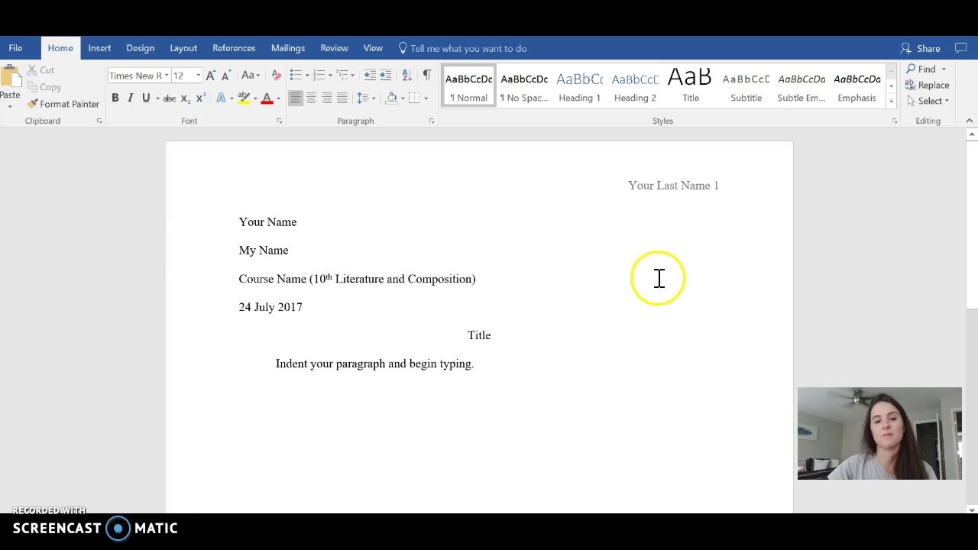
double_click(681, 192)
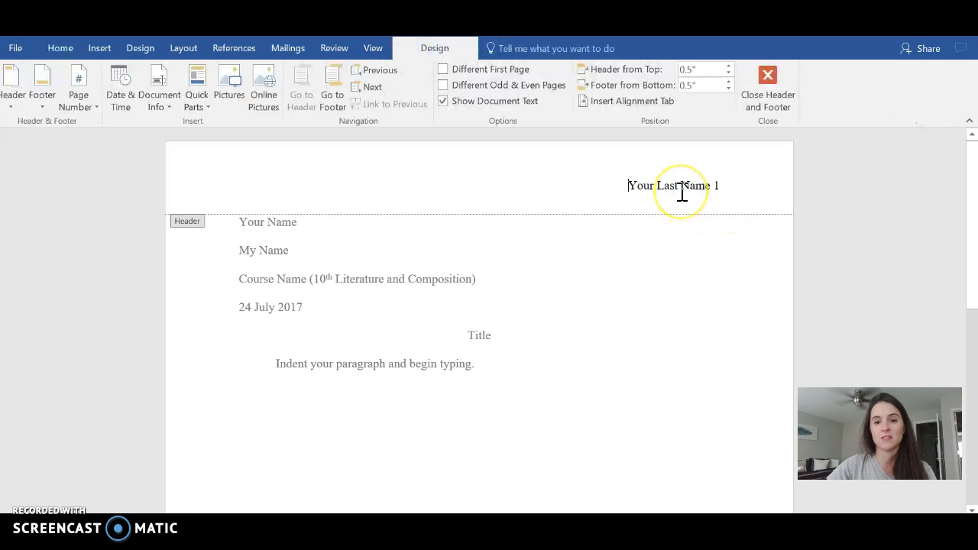
double_click(642, 269)
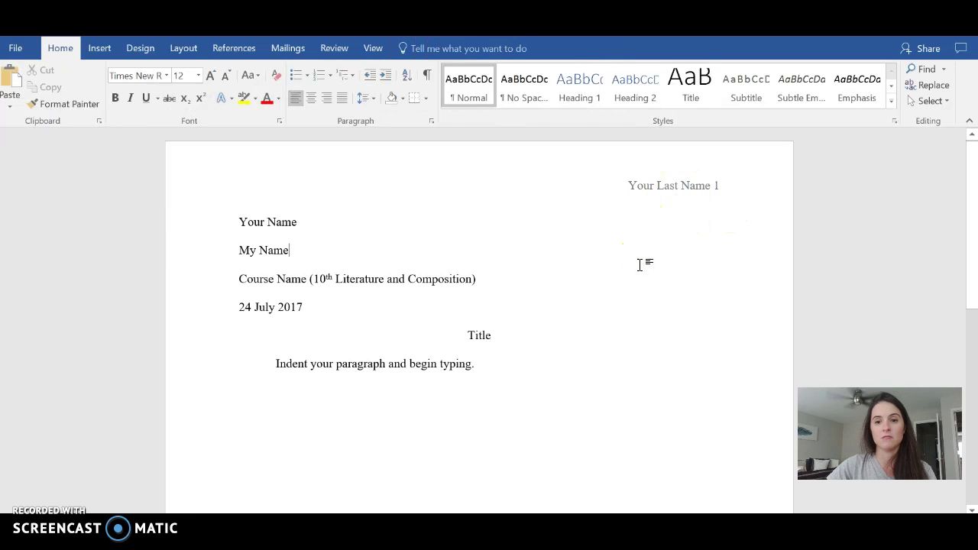
double_click(672, 191)
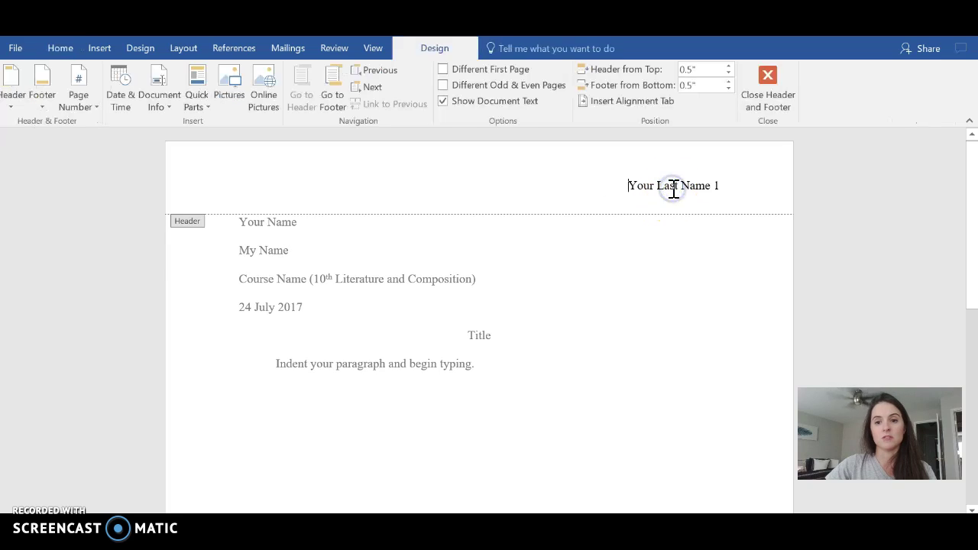
double_click(629, 271)
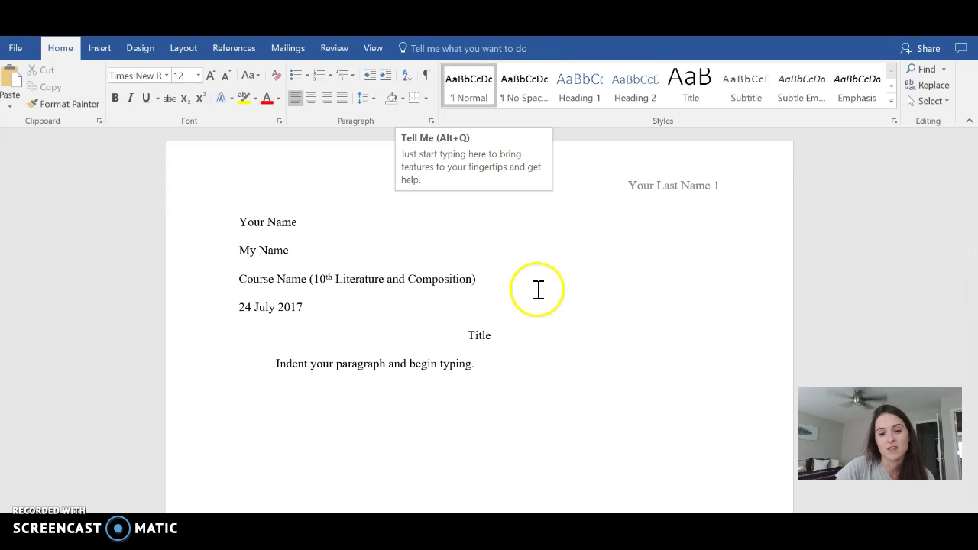
mouse_move(544, 528)
click(586, 500)
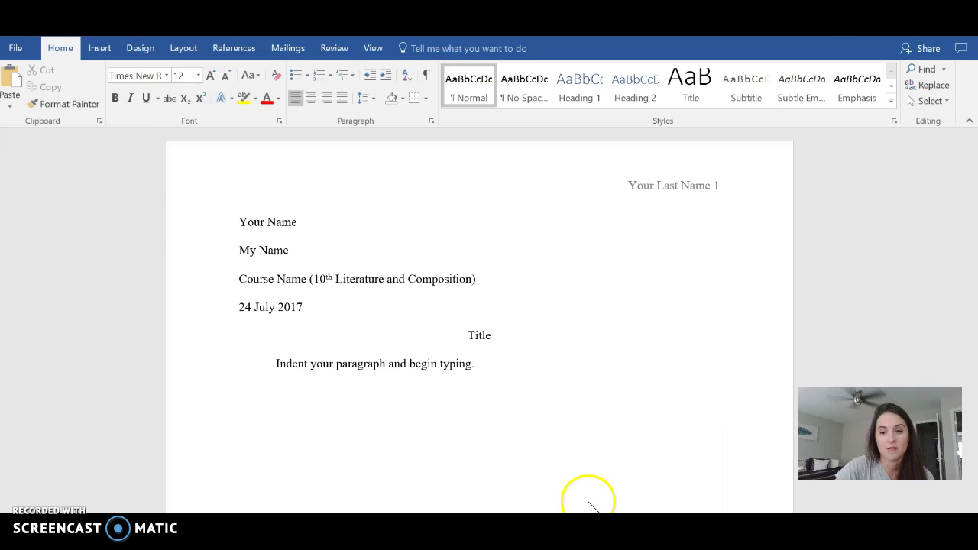
Open the MLA Sample Paper's revision history, view the 3:17 PM revision, and return to the editor
click(899, 281)
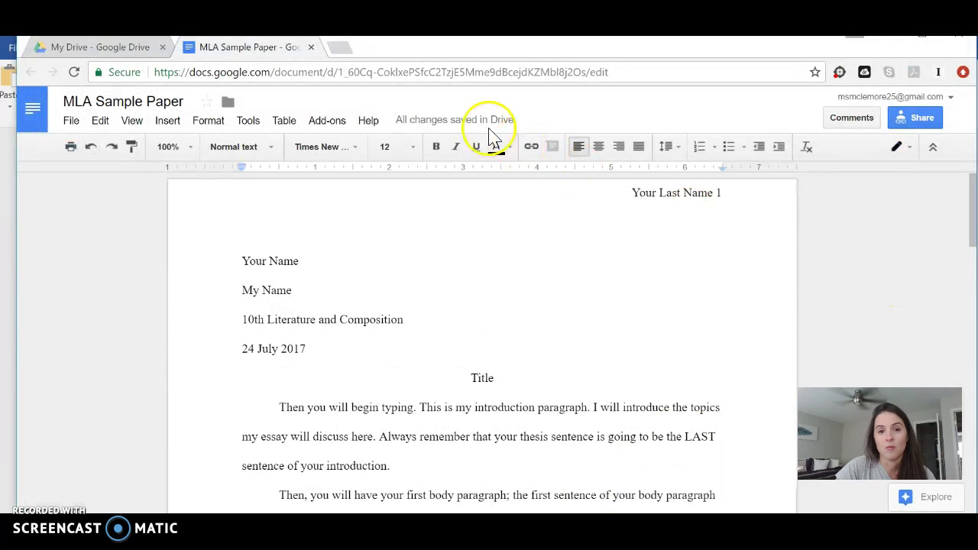
mouse_move(473, 128)
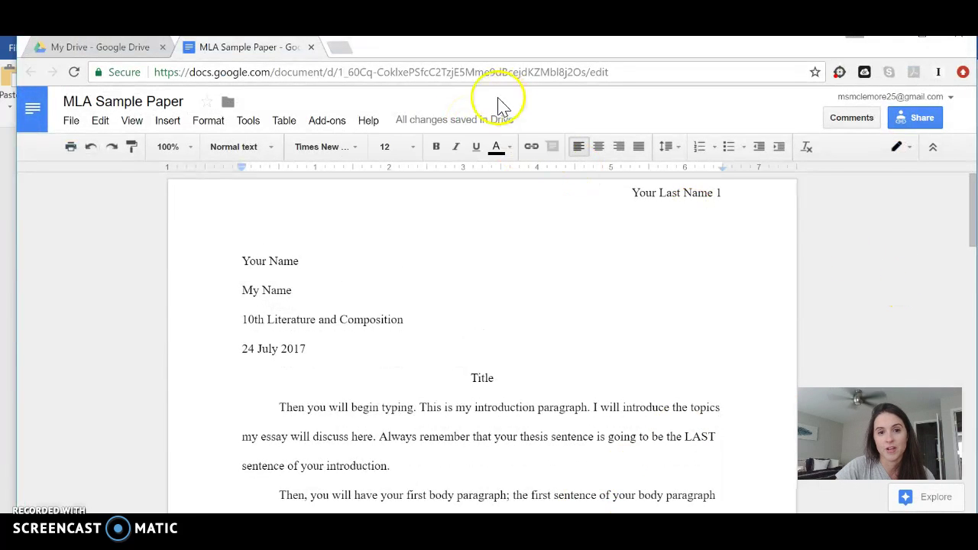
click(469, 124)
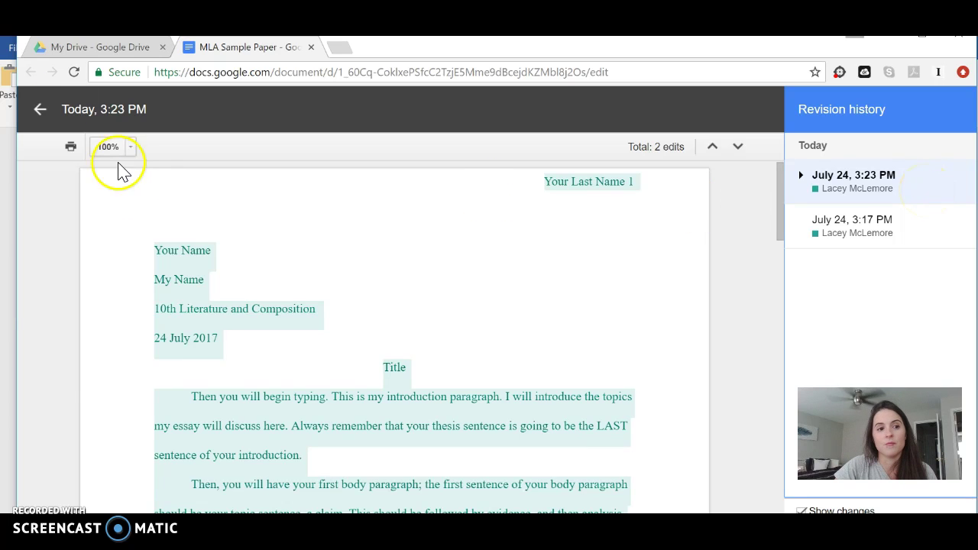
right_click(873, 191)
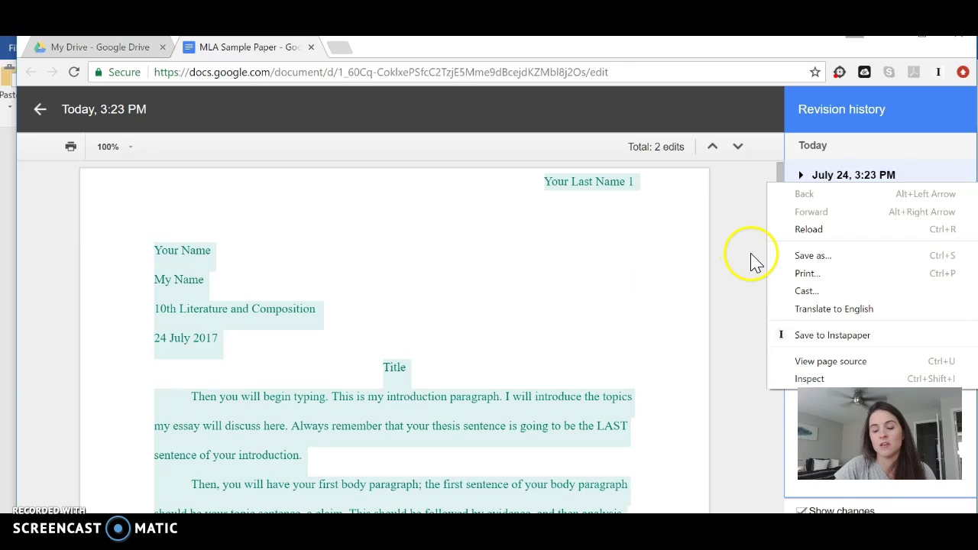
click(902, 205)
click(912, 231)
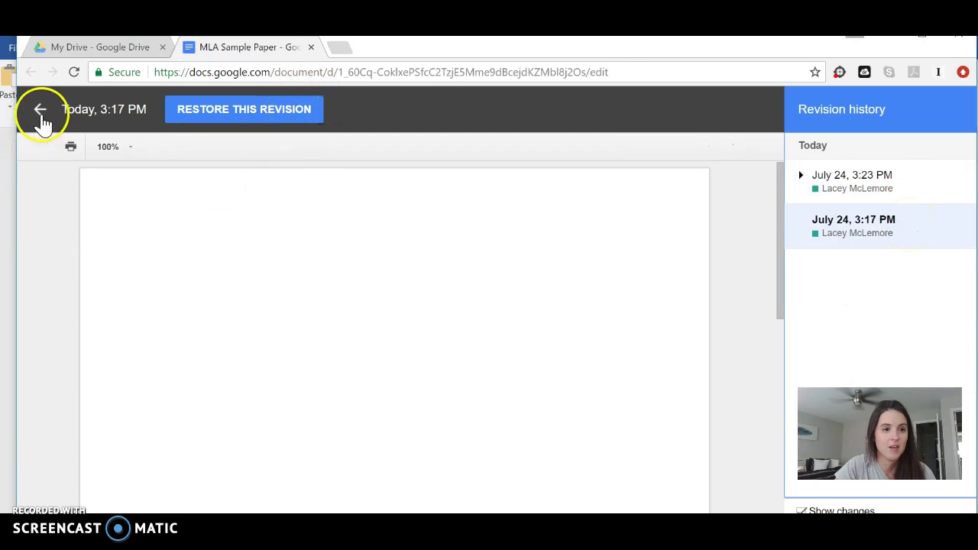
click(40, 111)
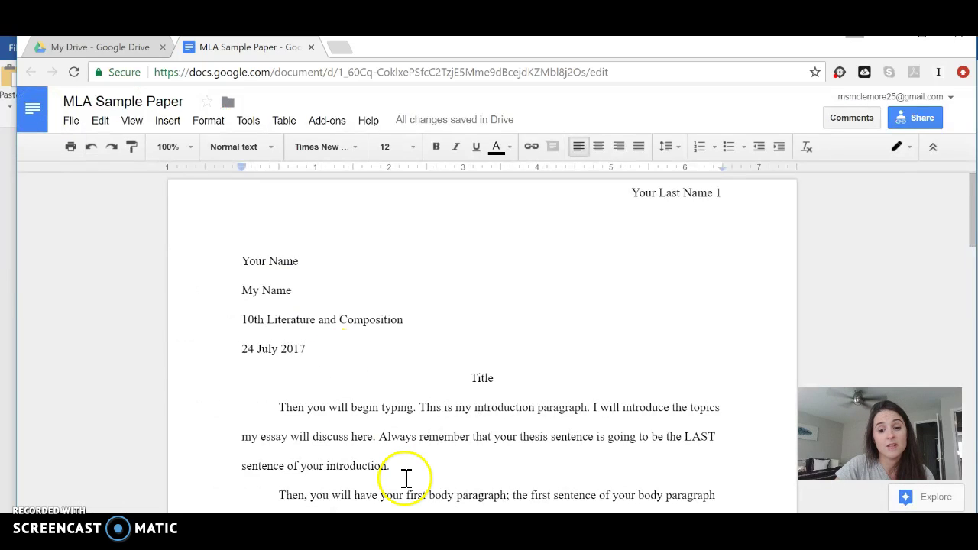
click(496, 527)
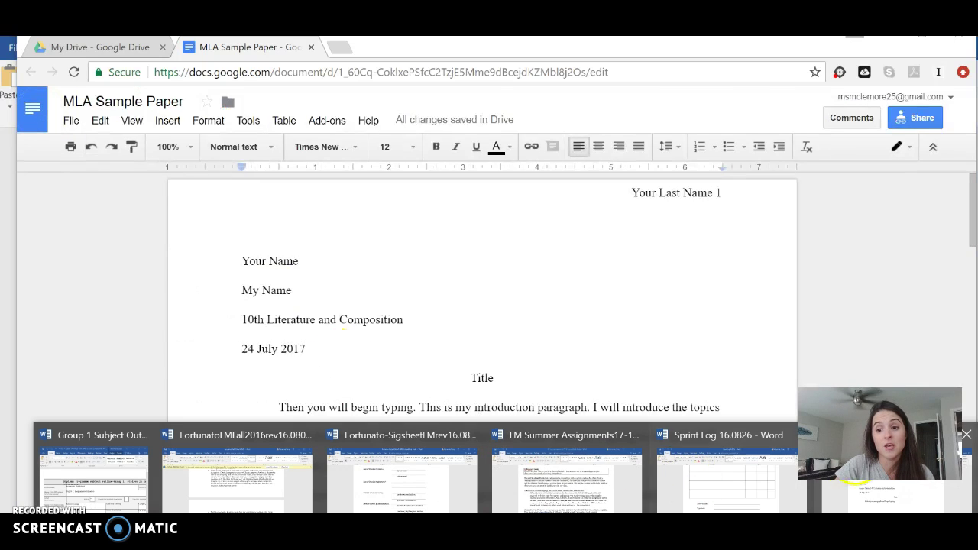
Bring the Word MLA document back to the front from its taskbar thumbnail
click(877, 468)
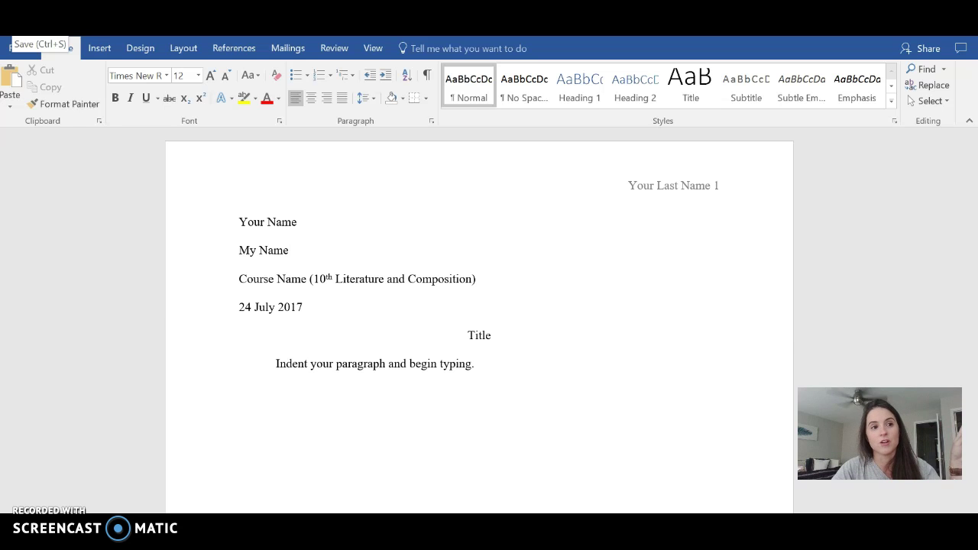
Open Save As and sign in to the school OneDrive account with its e-mail and password
click(17, 49)
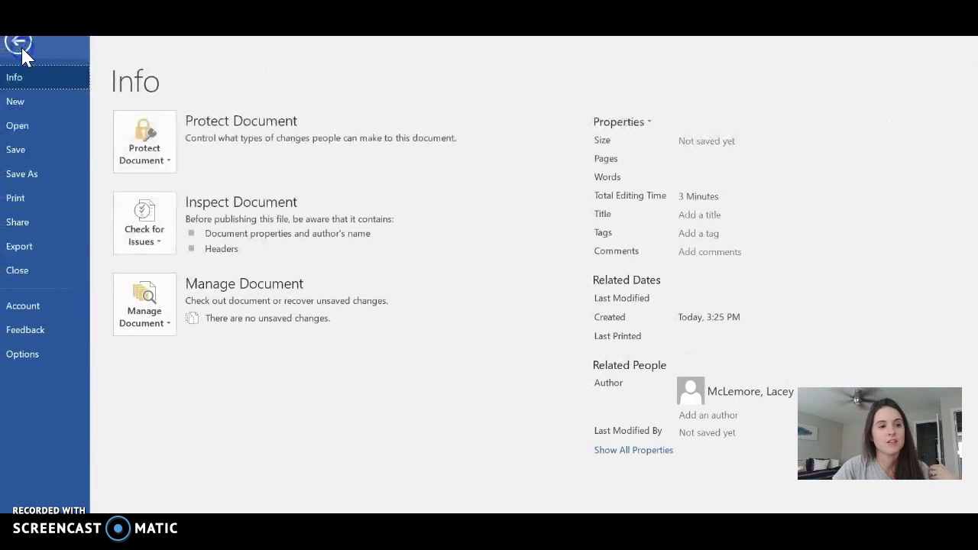
click(36, 172)
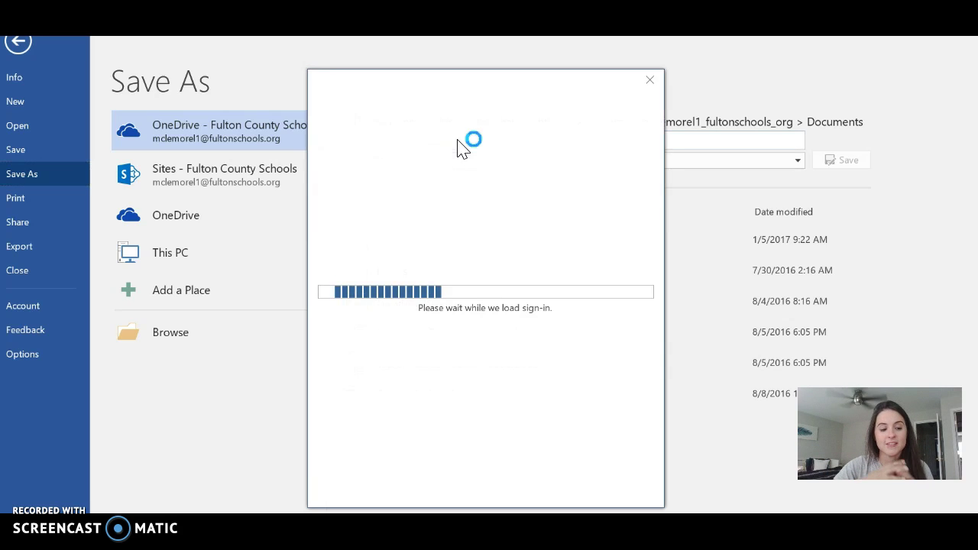
key(Return)
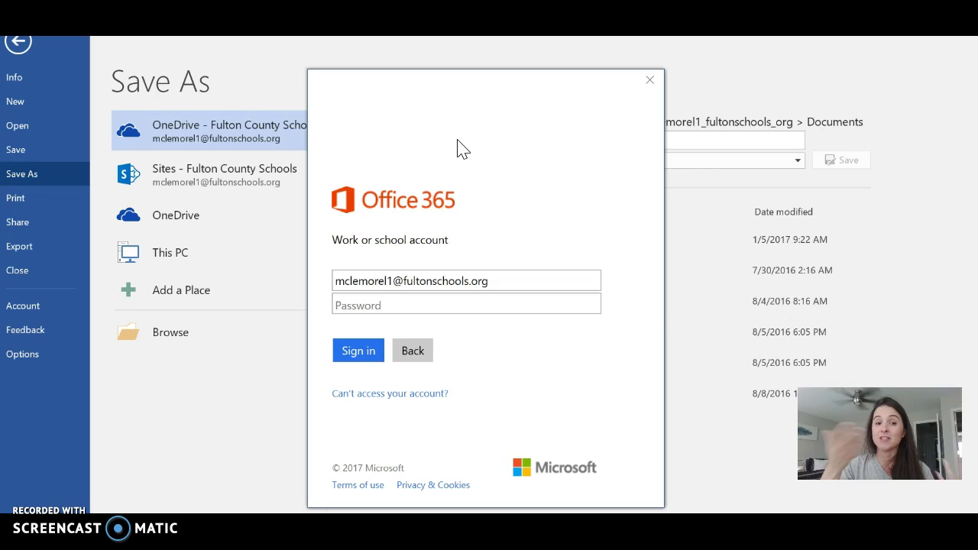
click(379, 306)
text(••••••••••••••)
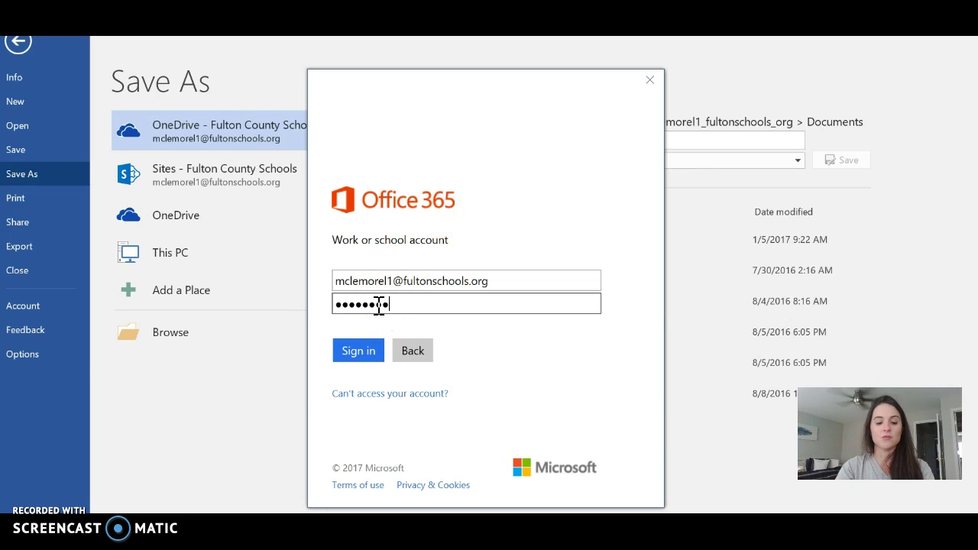
key(Return)
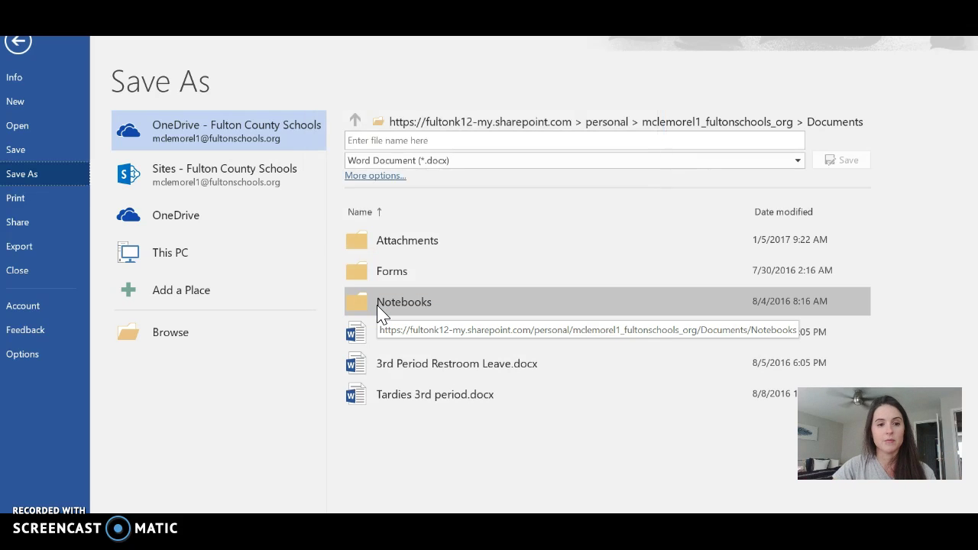
Pick This PC as the save location, briefly checking Desktop in the folder browser before closing it
click(182, 262)
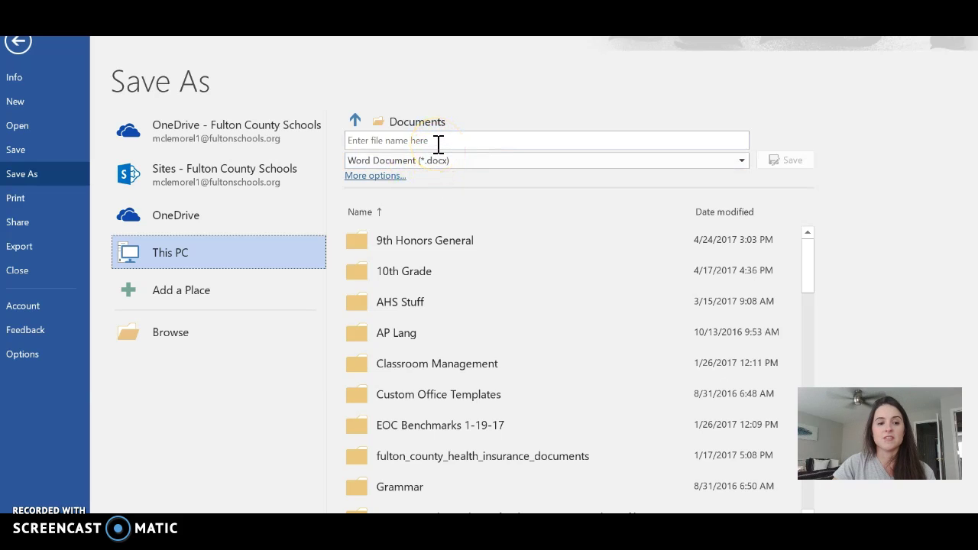
click(430, 142)
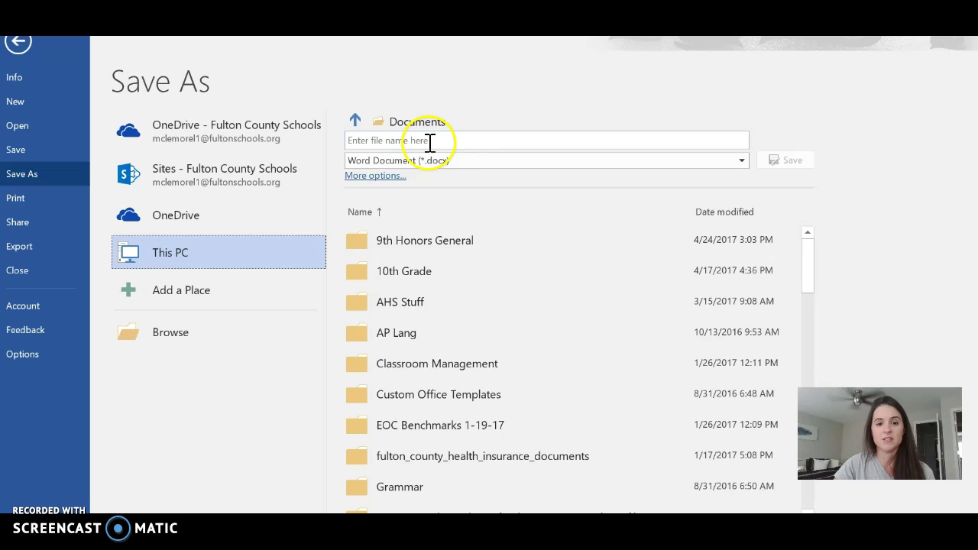
click(429, 123)
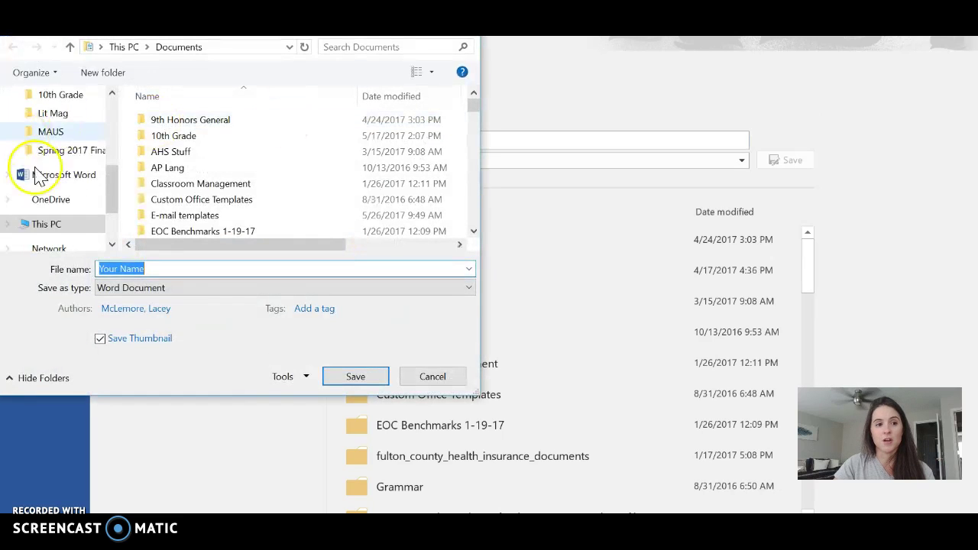
scroll(46, 176, up, 3)
click(56, 122)
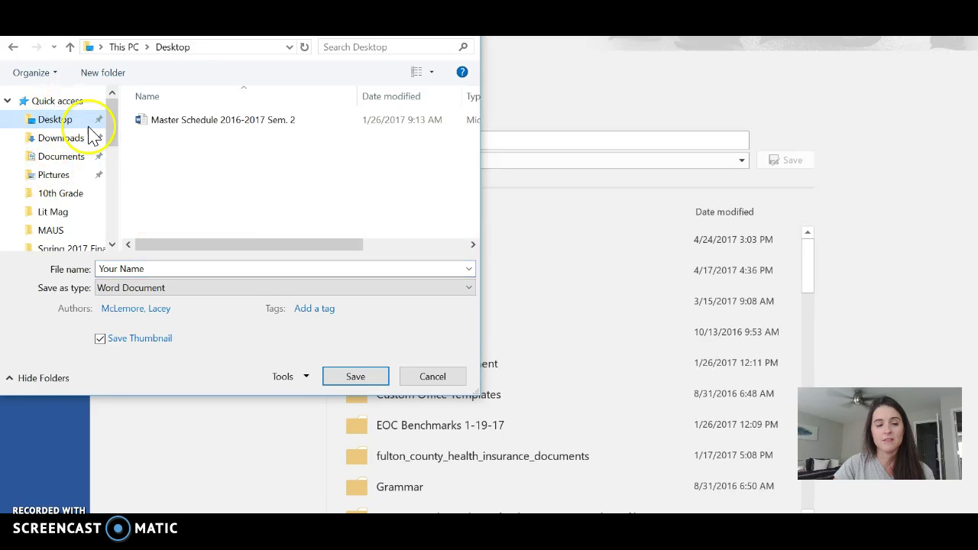
key(Escape)
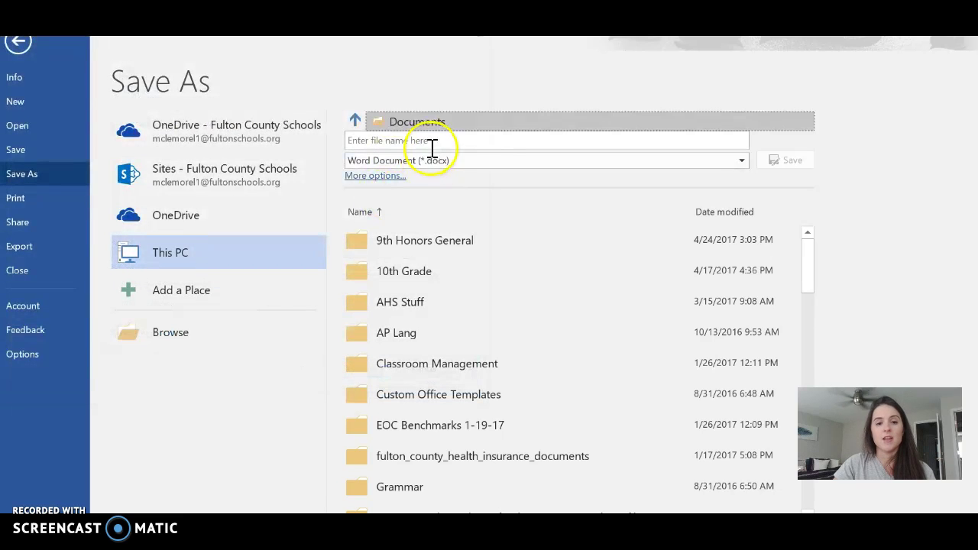
Name the file 'Sample MLA Paper' and save it to Documents
click(430, 146)
text(Sample MLA)
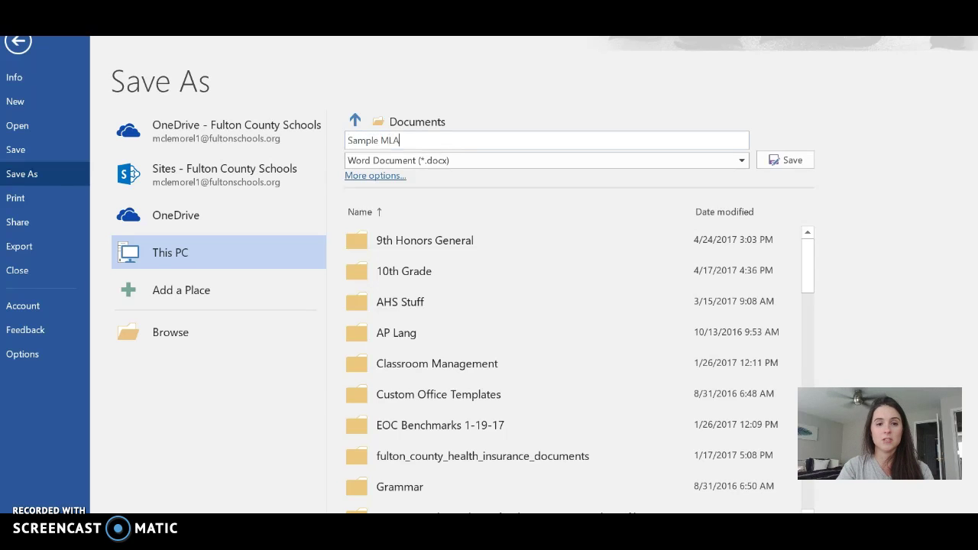
text( Paper)
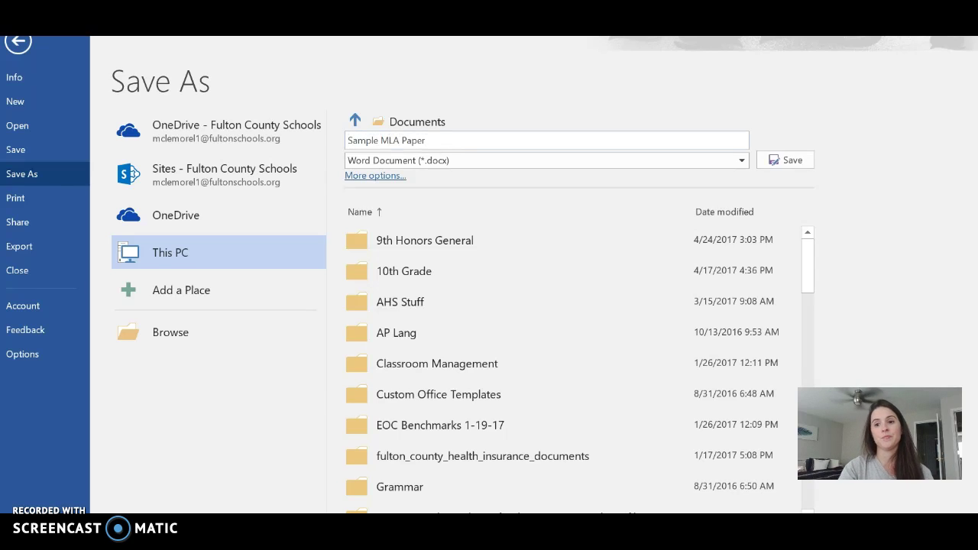
click(785, 162)
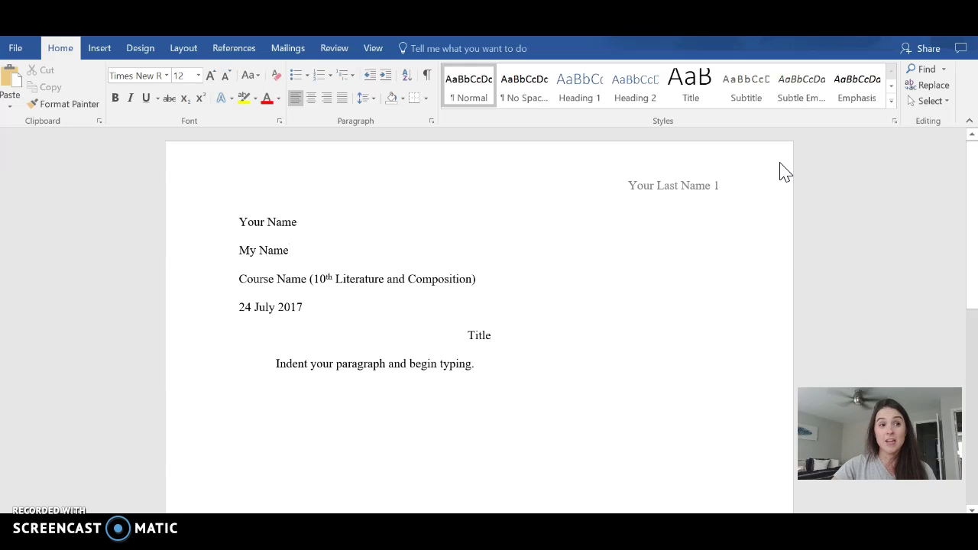
click(18, 47)
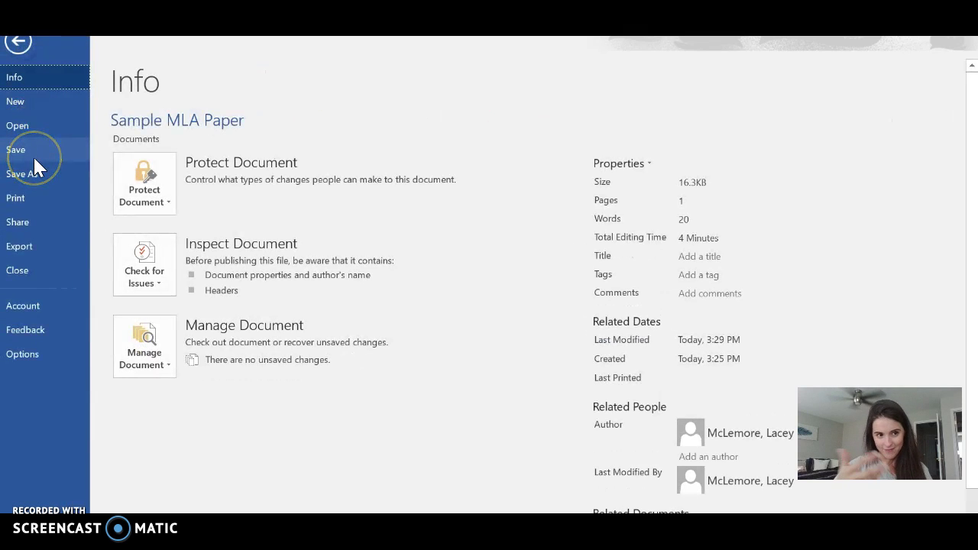
click(33, 156)
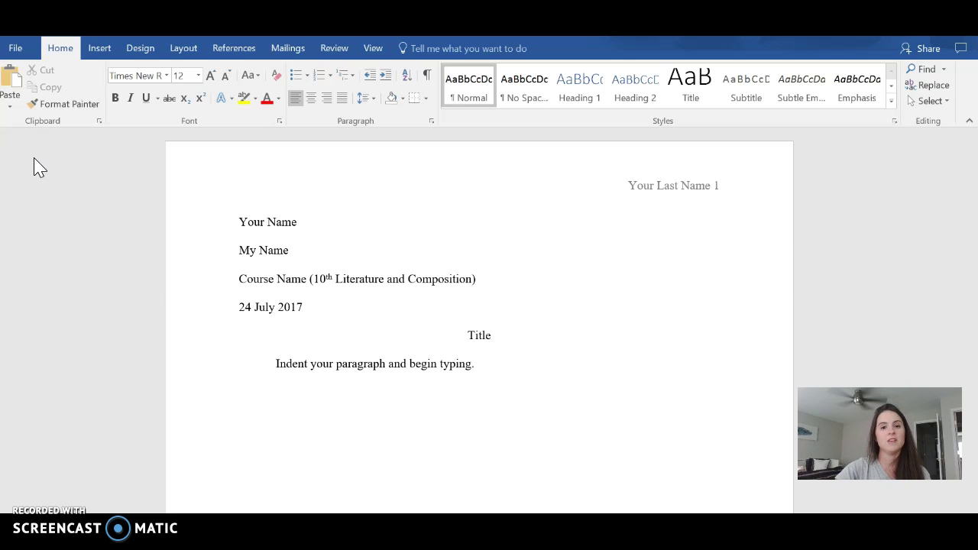
click(345, 239)
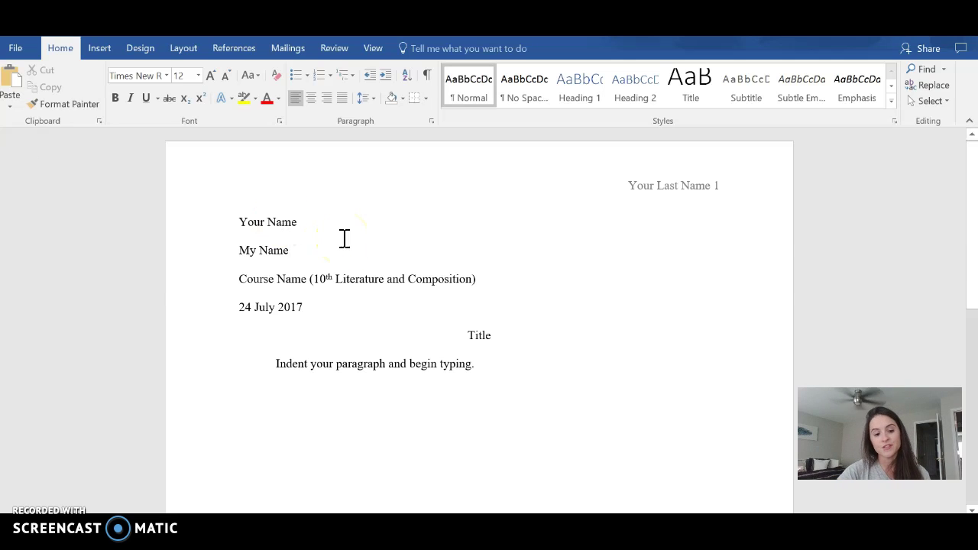